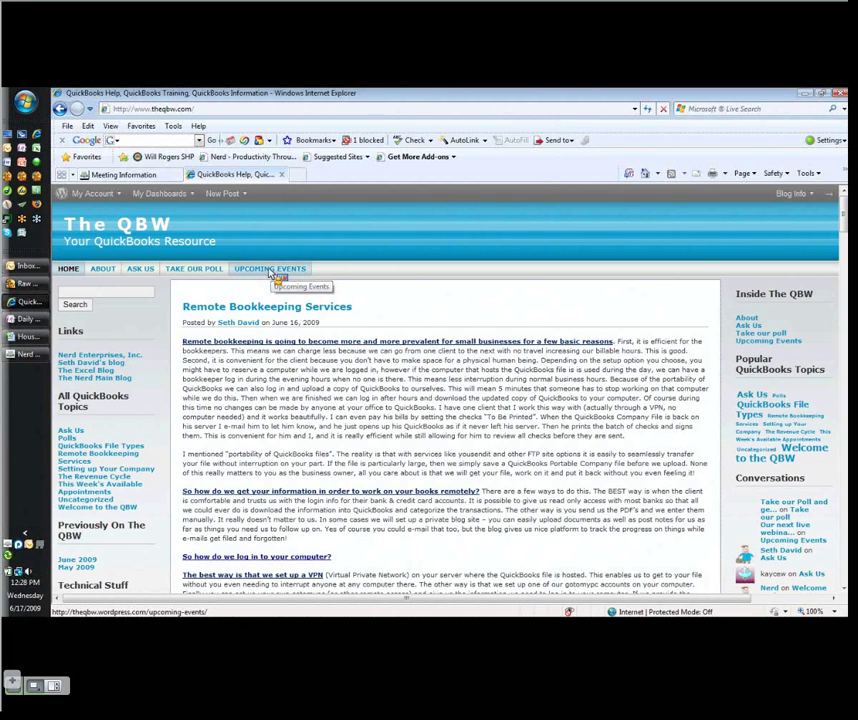
Switch from the browser to Sheet2 of the Household Budget.xlsx workbook in Excel
{"action": "left_click", "coordinate": [203, 172]}
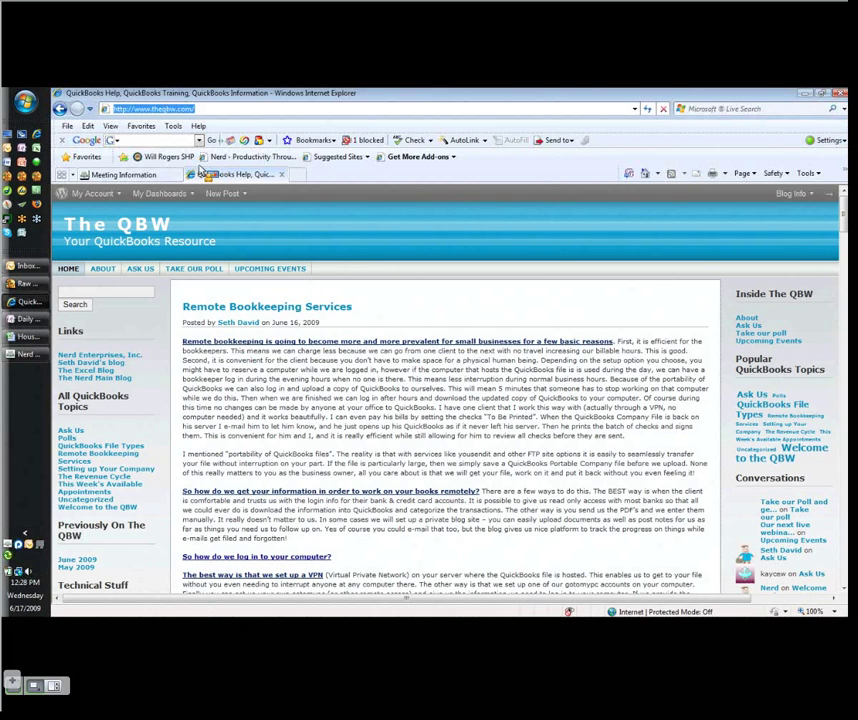
{"action": "left_click", "coordinate": [165, 110]}
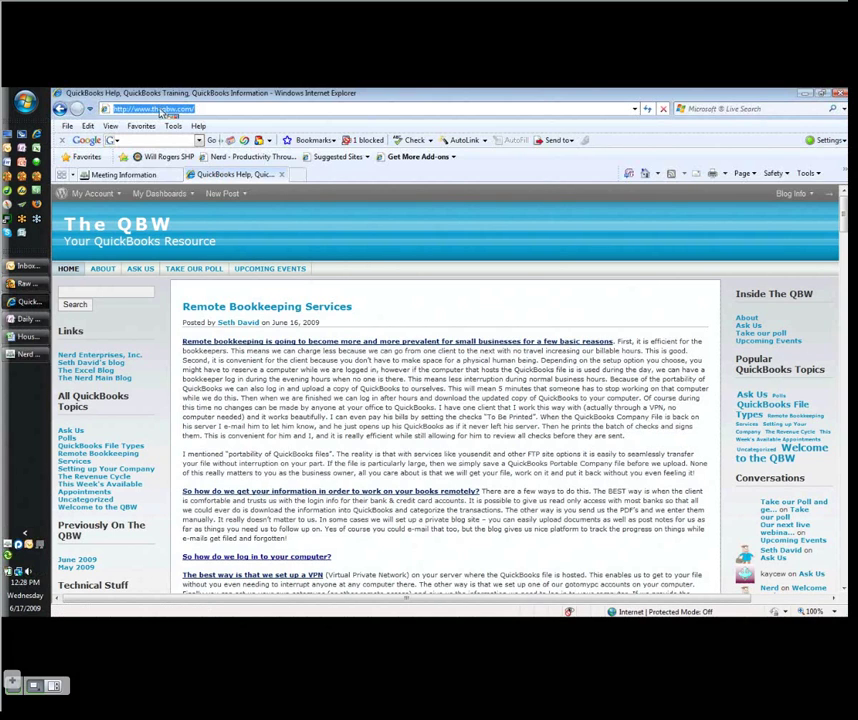
{"action": "left_click", "coordinate": [22, 338]}
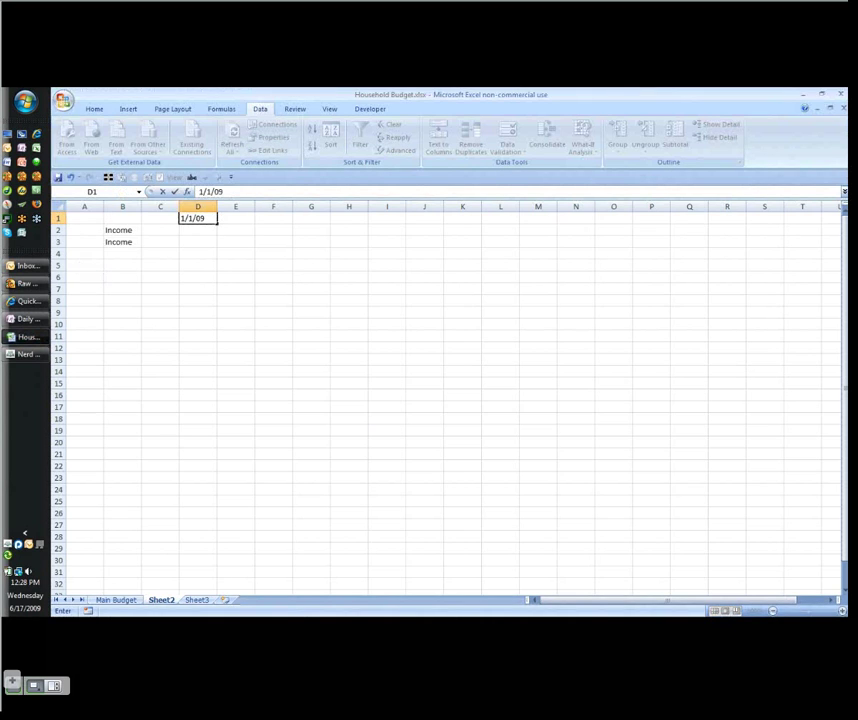
Enter the dates 1/1/09, 2/1/09, 2/1/09 and 3/1/2009 across D1 to G1
{"action": "key", "text": "Tab"}
{"action": "type", "text": "2/1/09"}
{"action": "key", "text": "Tab"}
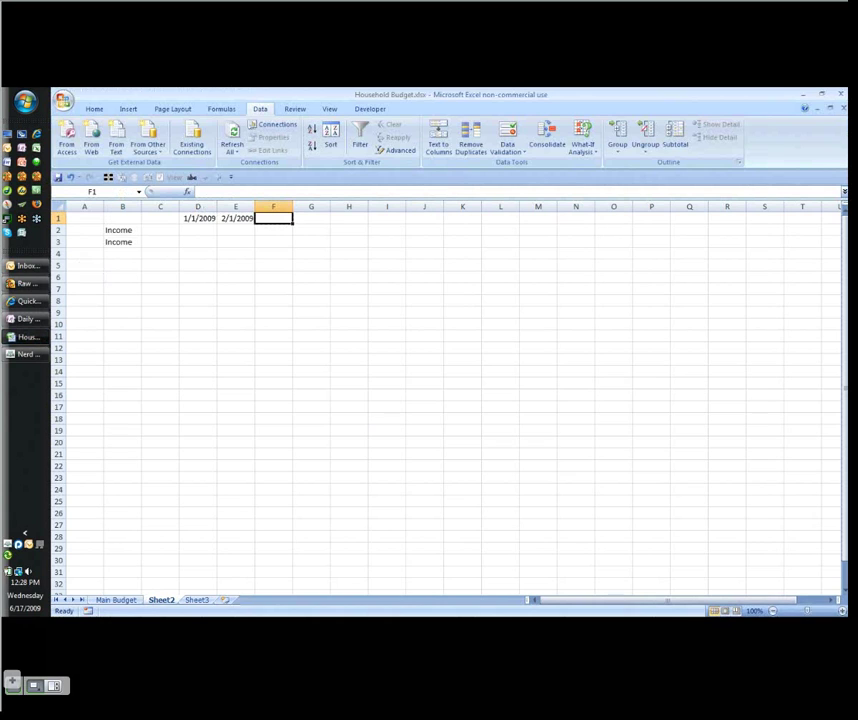
{"action": "type", "text": "2/1/09"}
{"action": "key", "text": "Tab"}
{"action": "type", "text": "3"}
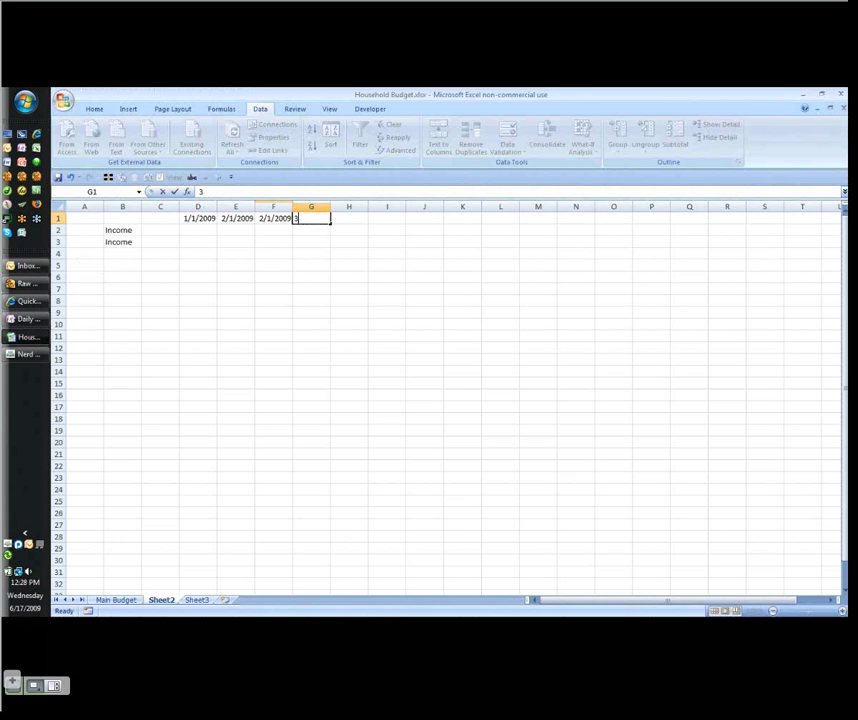
{"action": "type", "text": "/1/2009"}
{"action": "key", "text": "Tab"}
Continue the header row with the first-of-month dates 4/1/2009 through 7/1/2009 in H1 to K1
{"action": "type", "text": "4/"}
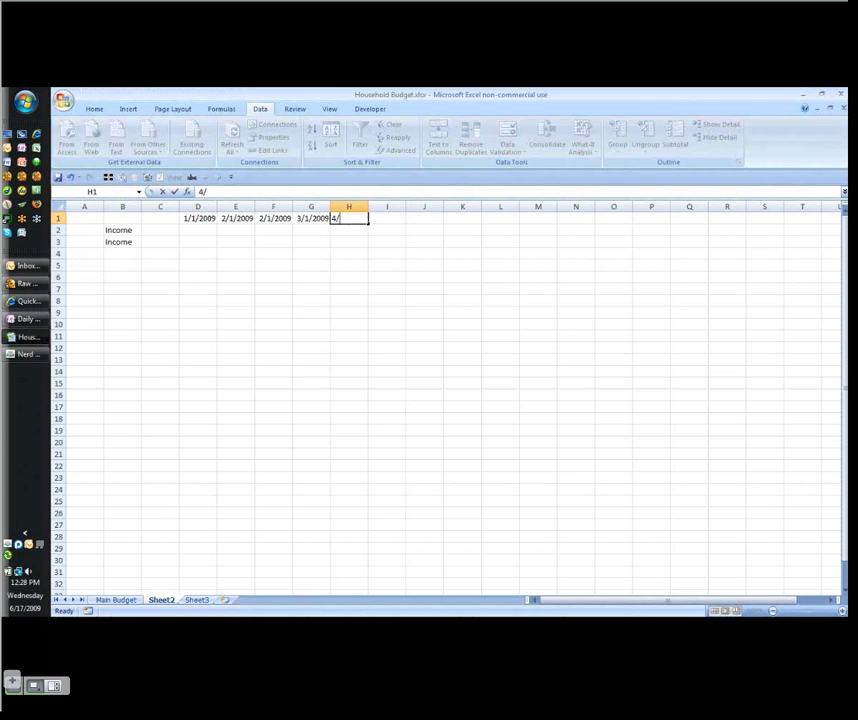
{"action": "type", "text": "1/09"}
{"action": "key", "text": "Tab"}
{"action": "type", "text": "5/1/09"}
{"action": "key", "text": "Tab"}
{"action": "type", "text": "6/1/200"}
{"action": "type", "text": "9"}
{"action": "key", "text": "Tab"}
{"action": "type", "text": "7"}
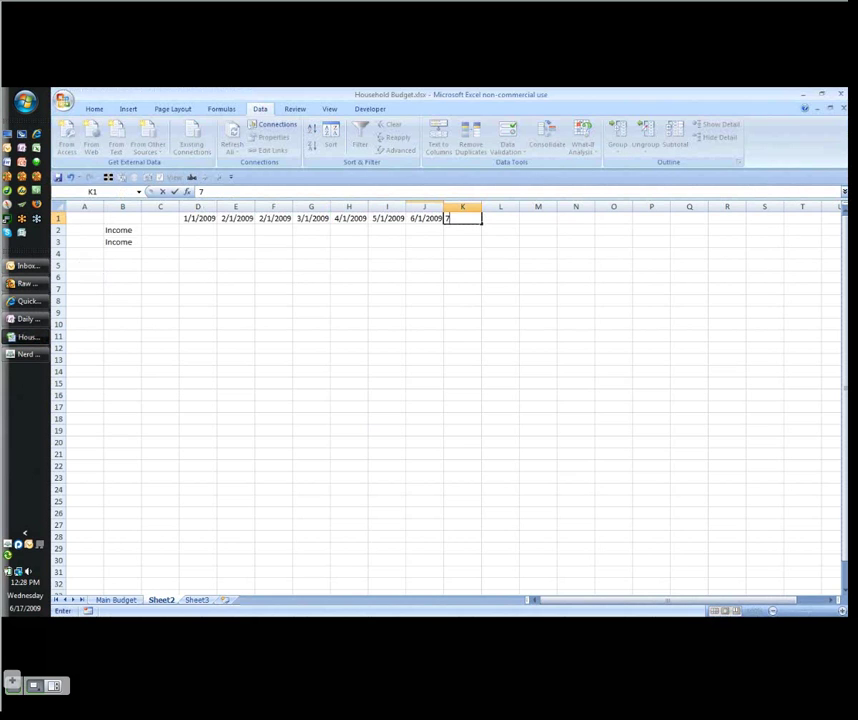
{"action": "type", "text": "/1/2009"}
{"action": "key", "text": "Tab"}
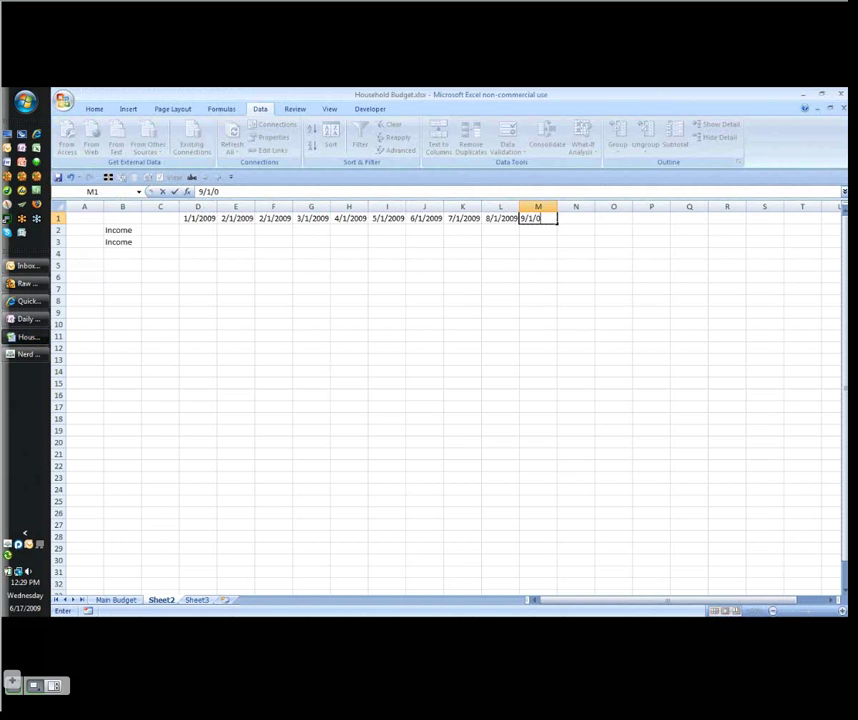
Complete the year's header dates with 8/1/2009 through 12/1/2009 in L1 to P1
{"action": "type", "text": "9"}
{"action": "key", "text": "Tab"}
{"action": "type", "text": "10/1/200"}
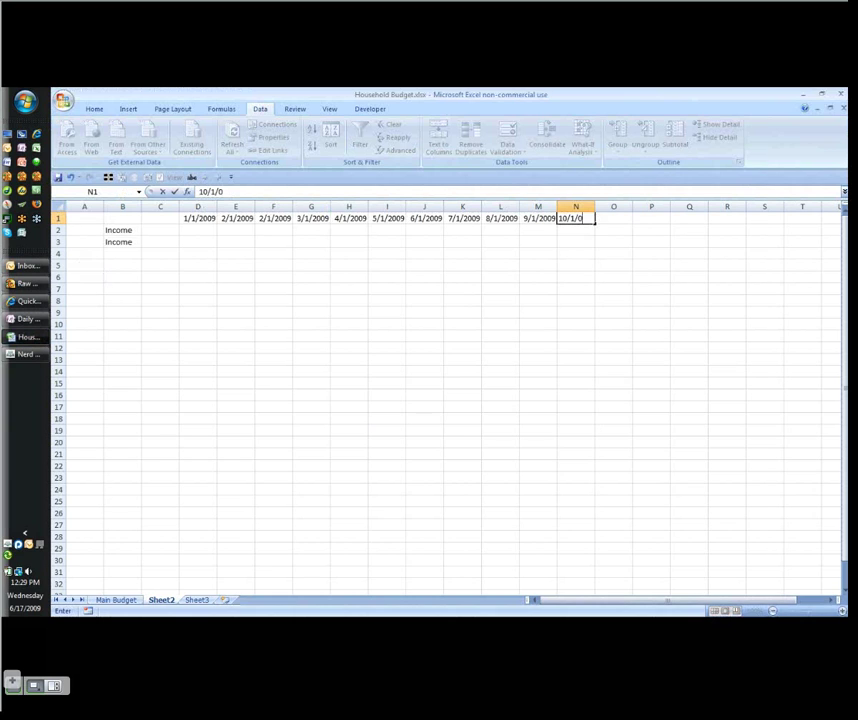
{"action": "type", "text": "9"}
{"action": "key", "text": "Tab"}
{"action": "type", "text": "11/1/09"}
{"action": "key", "text": "ctrl+Return"}
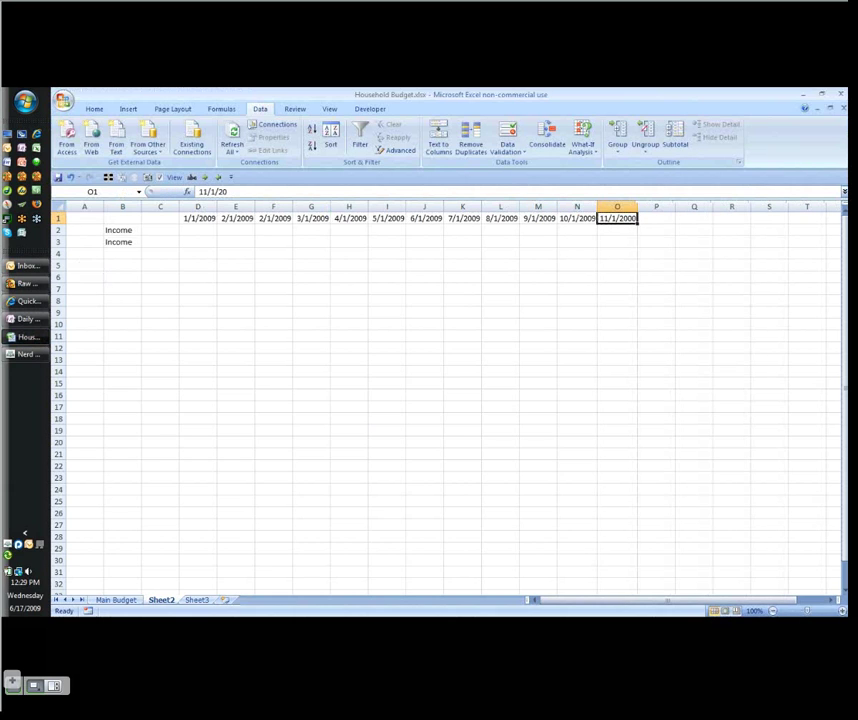
{"action": "key", "text": "Tab"}
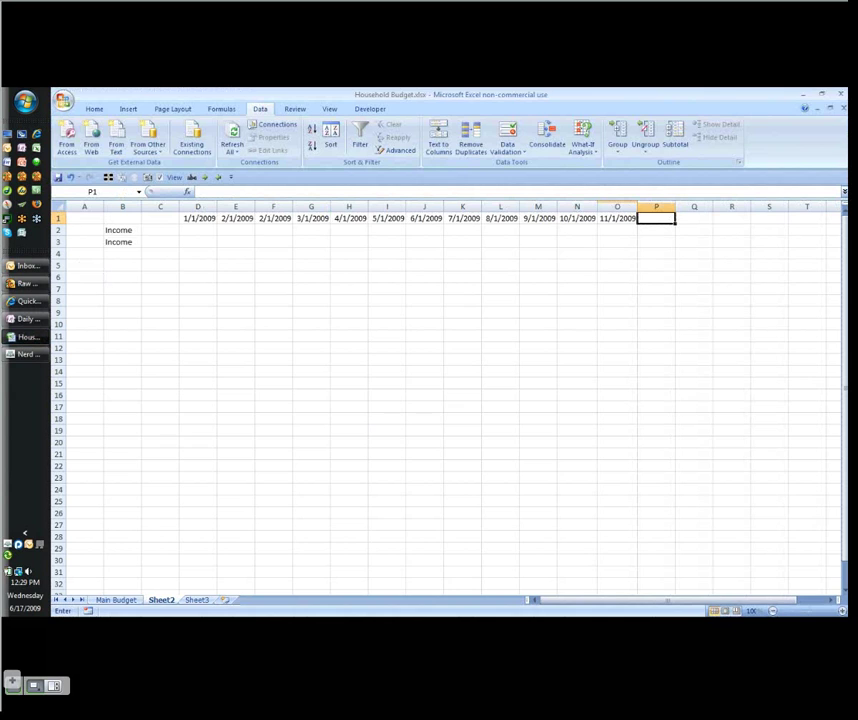
{"action": "type", "text": "12/1/0"}
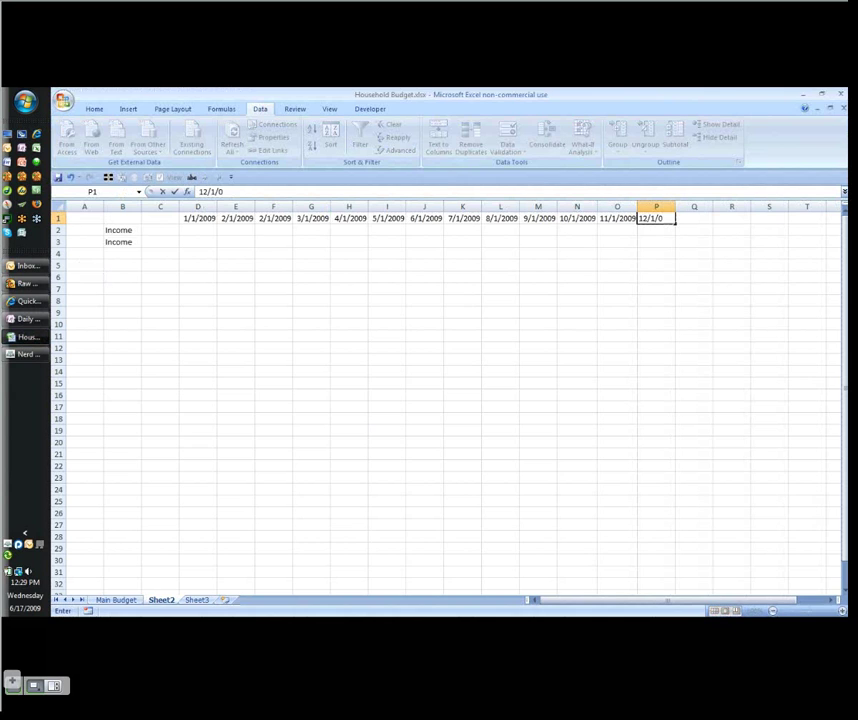
{"action": "type", "text": "9"}
{"action": "key", "text": "ctrl+Return"}
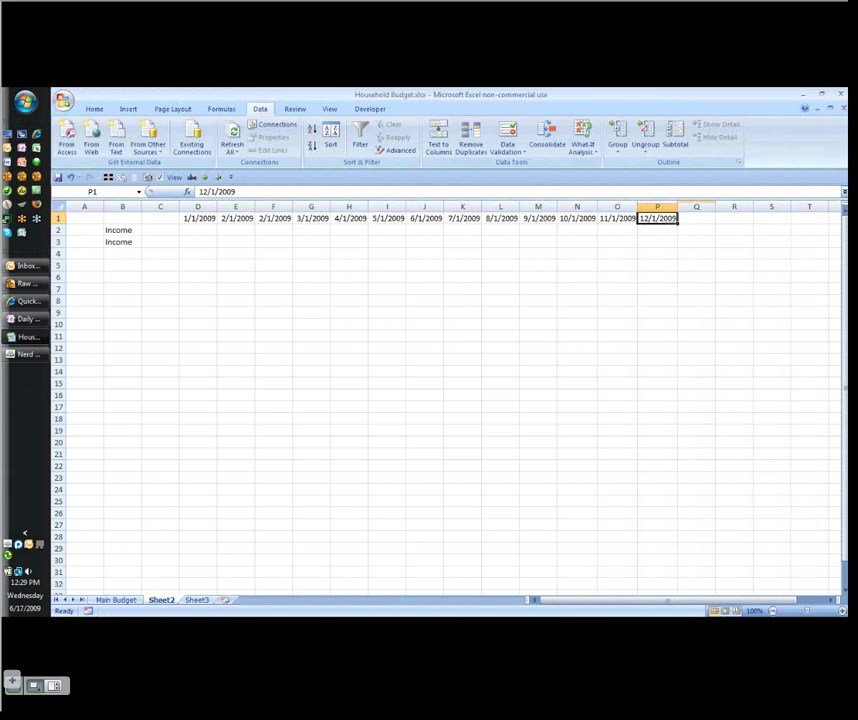
Copy the 2009 dates in D1:P1 and paste them starting at Q1
{"action": "key", "text": "ctrl+Left"}
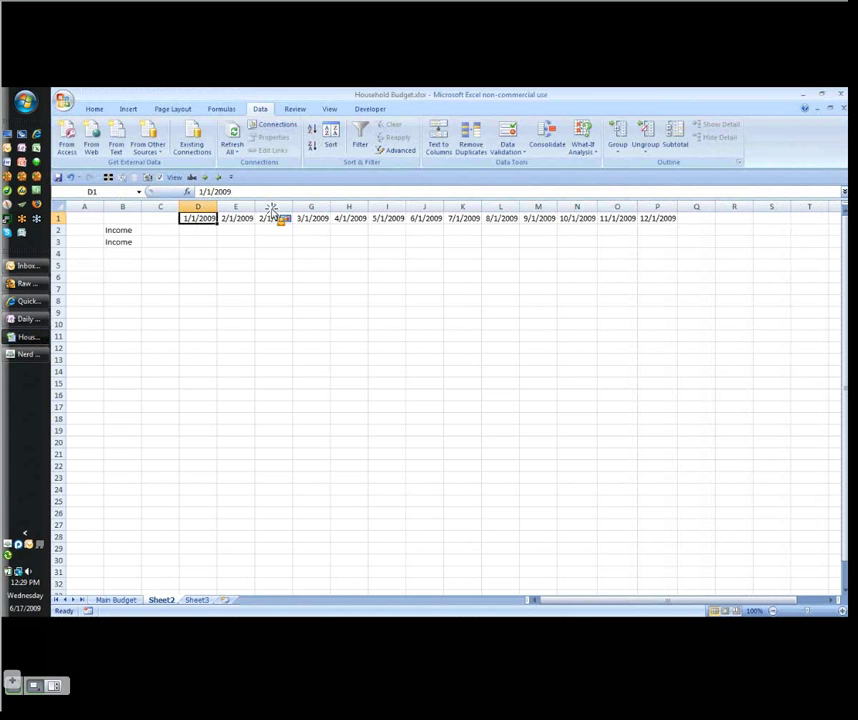
{"action": "key", "text": "ctrl+shift+Right"}
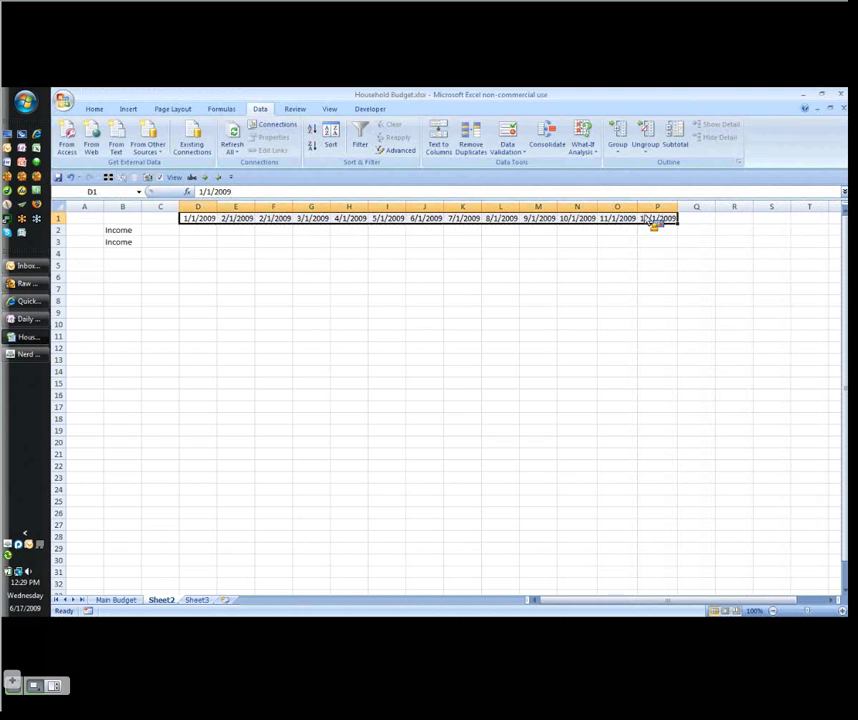
{"action": "key", "text": "ctrl+c"}
{"action": "left_click", "coordinate": [706, 219]}
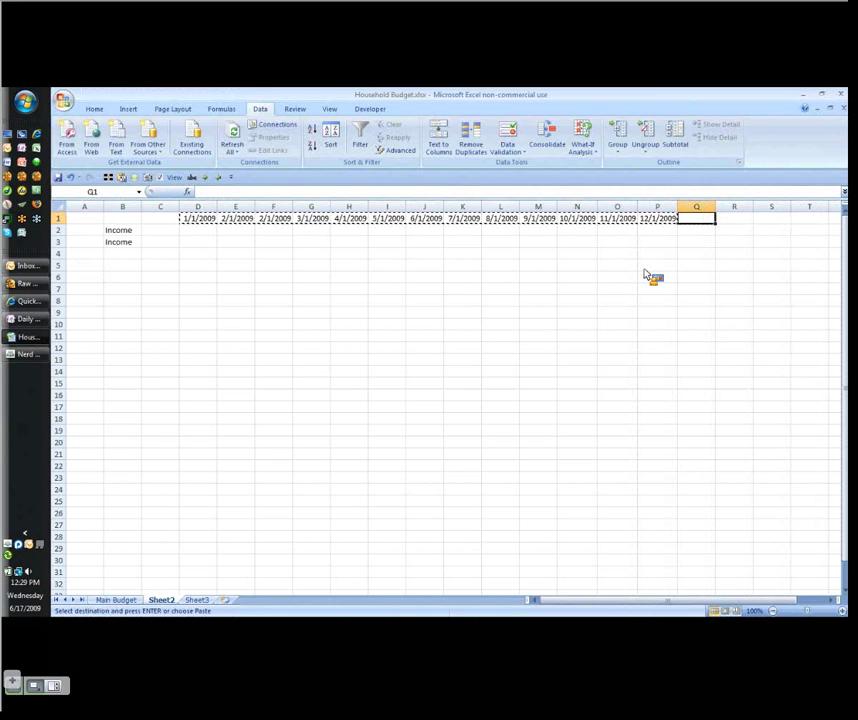
{"action": "key", "text": "ctrl+v"}
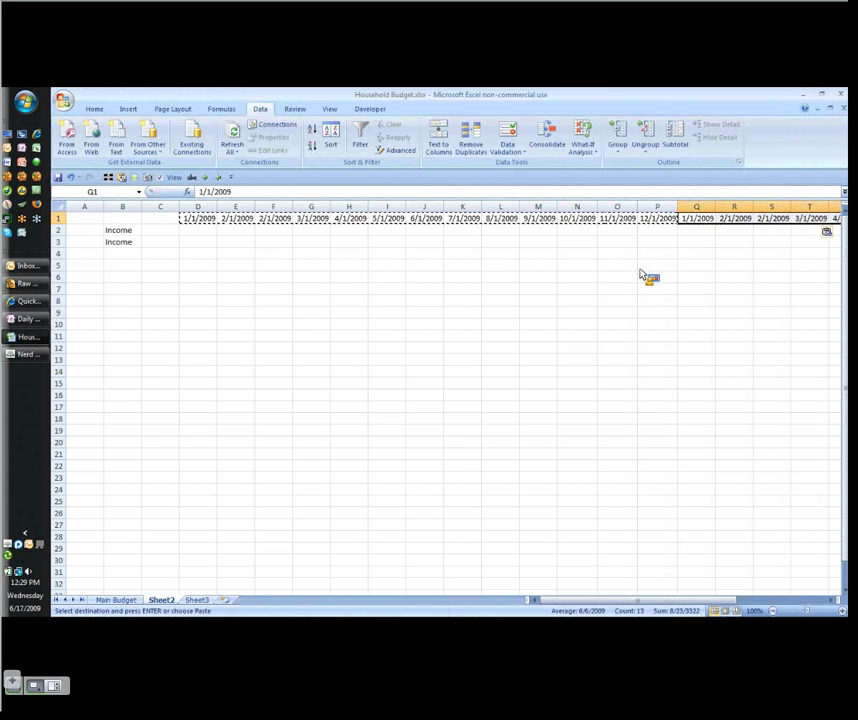
Replace all occurrences of 2009 with 2010 in the pasted dates
{"action": "key", "text": "ctrl+f"}
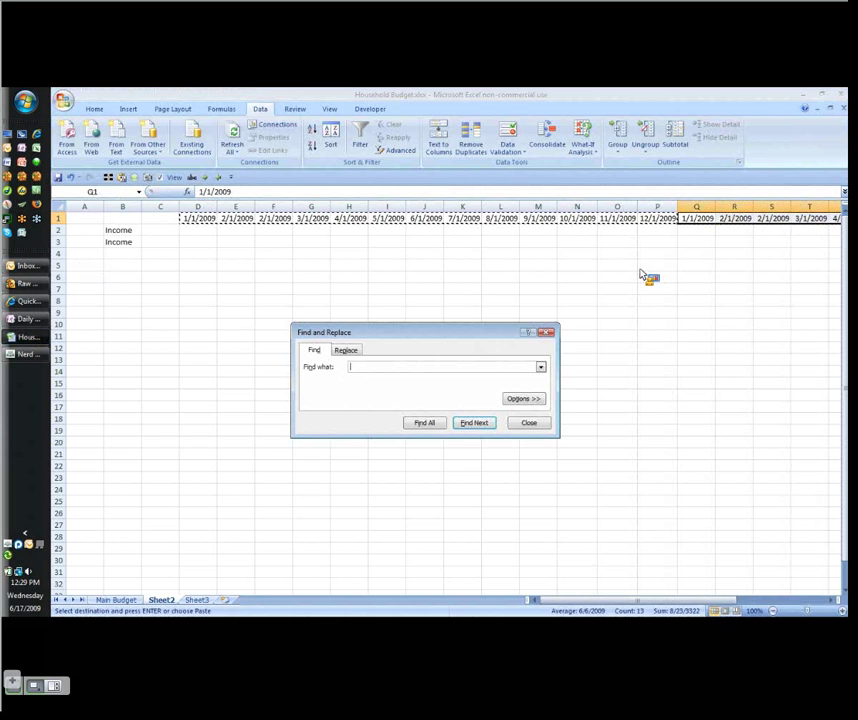
{"action": "type", "text": "2009"}
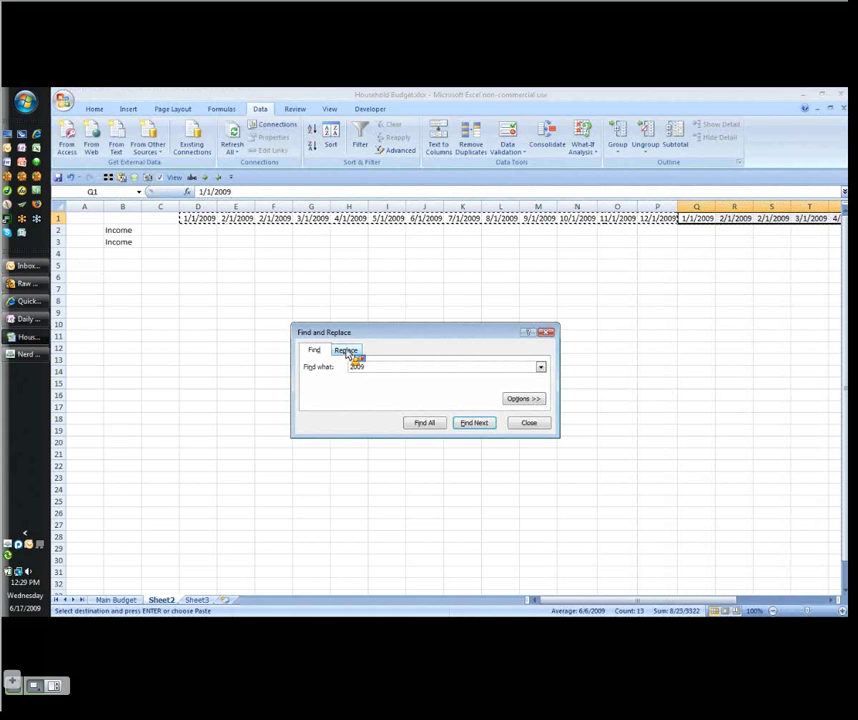
{"action": "left_click", "coordinate": [346, 351]}
{"action": "left_click", "coordinate": [320, 424]}
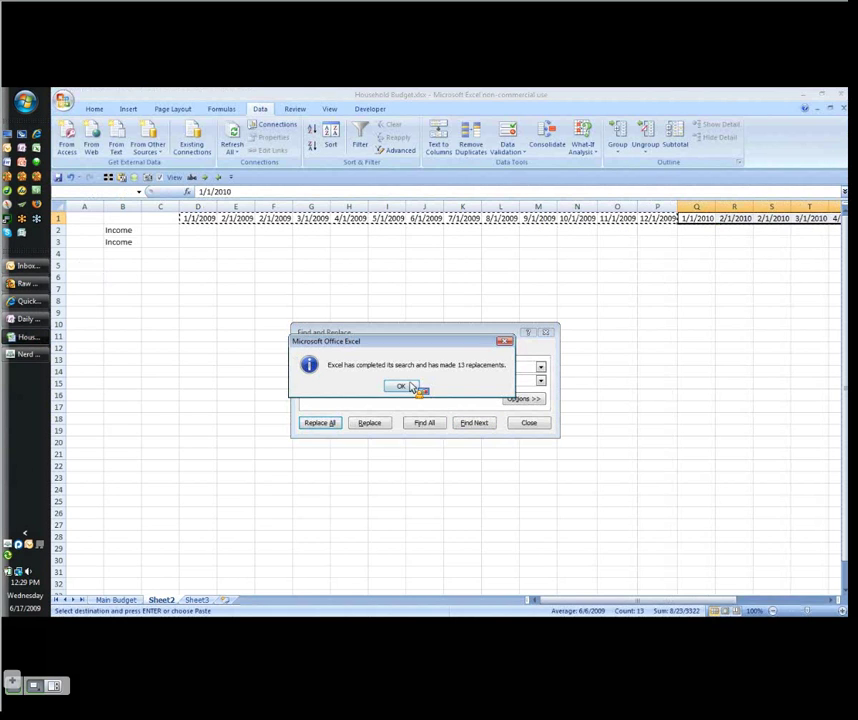
{"action": "left_click", "coordinate": [401, 387]}
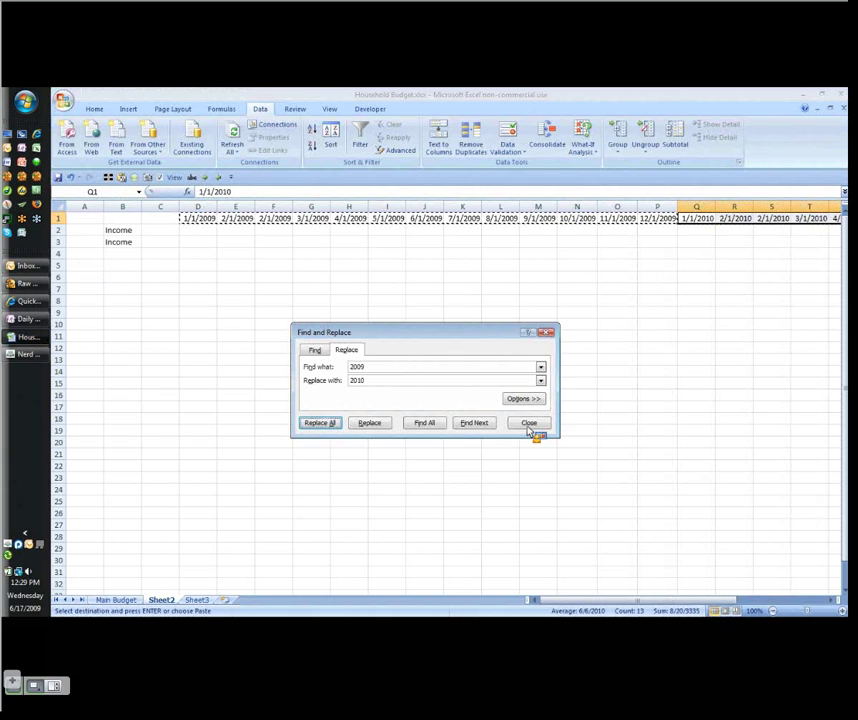
{"action": "left_click", "coordinate": [529, 424]}
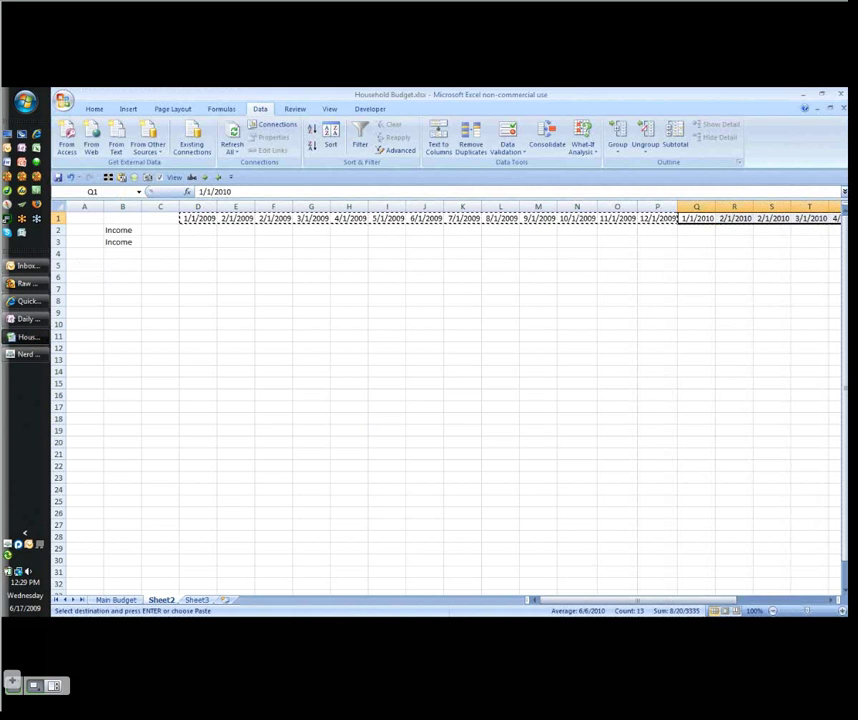
AutoFit the widths of columns AA to AC so the dates fit
{"action": "scroll", "coordinate": [450, 400], "scroll_direction": "right", "scroll_amount": 3}
{"action": "left_click_drag", "start_coordinate": [734, 207], "coordinate": [810, 207]}
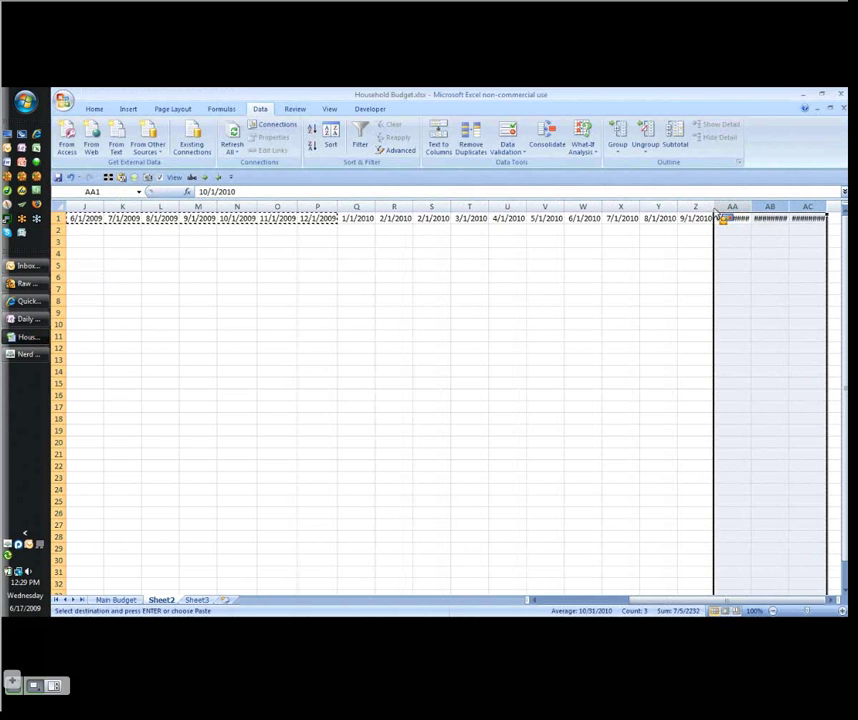
{"action": "key", "text": "alt+o"}
{"action": "key", "text": "c"}
{"action": "key", "text": "a"}
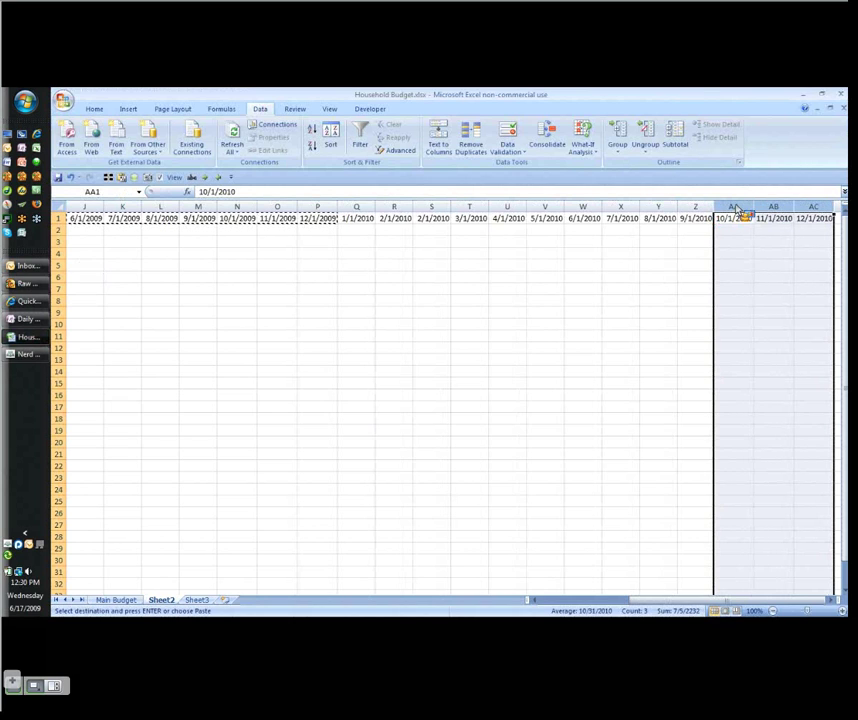
Remove the duplicate 2/1/2009 and 2/1/2010 entries from the header row
{"action": "left_click", "coordinate": [342, 220]}
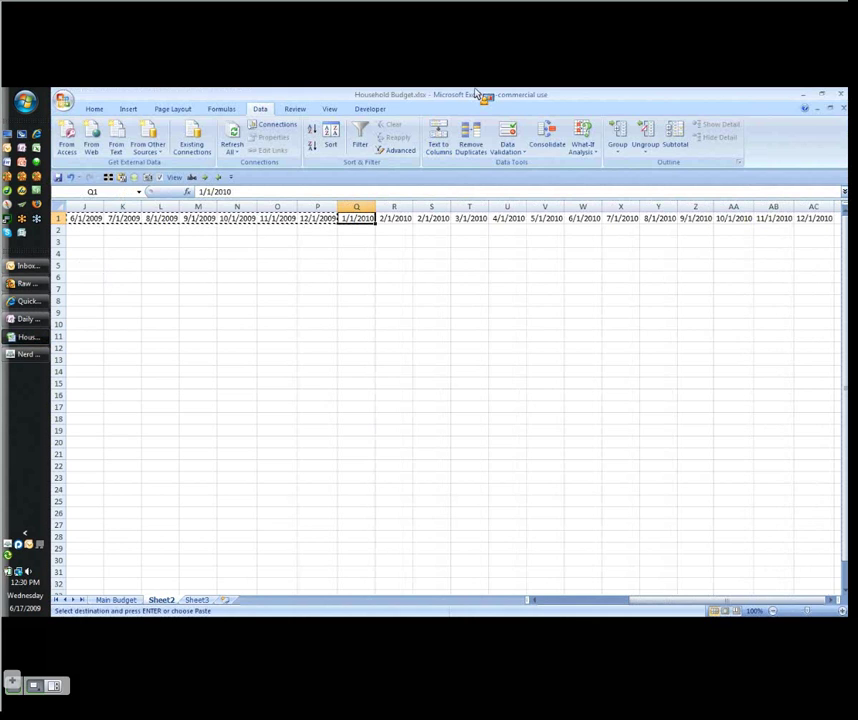
{"action": "key", "text": "ctrl+z"}
{"action": "key", "text": "ctrl+z"}
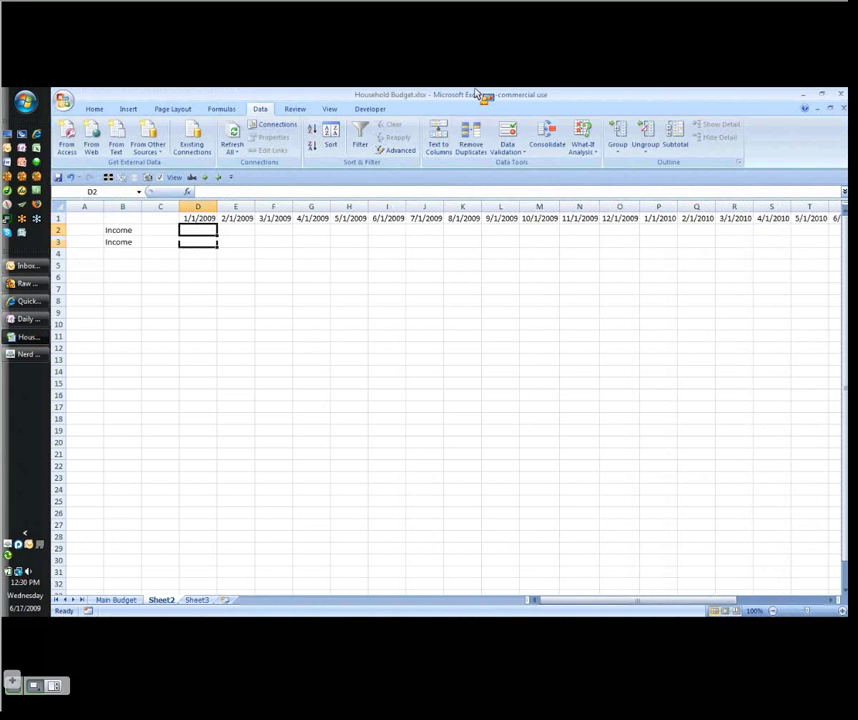
Insert a blank row above the Income rows and enter 5000 and 6000 as their 1/1/2009 amounts
{"action": "key", "text": "ctrl+z"}
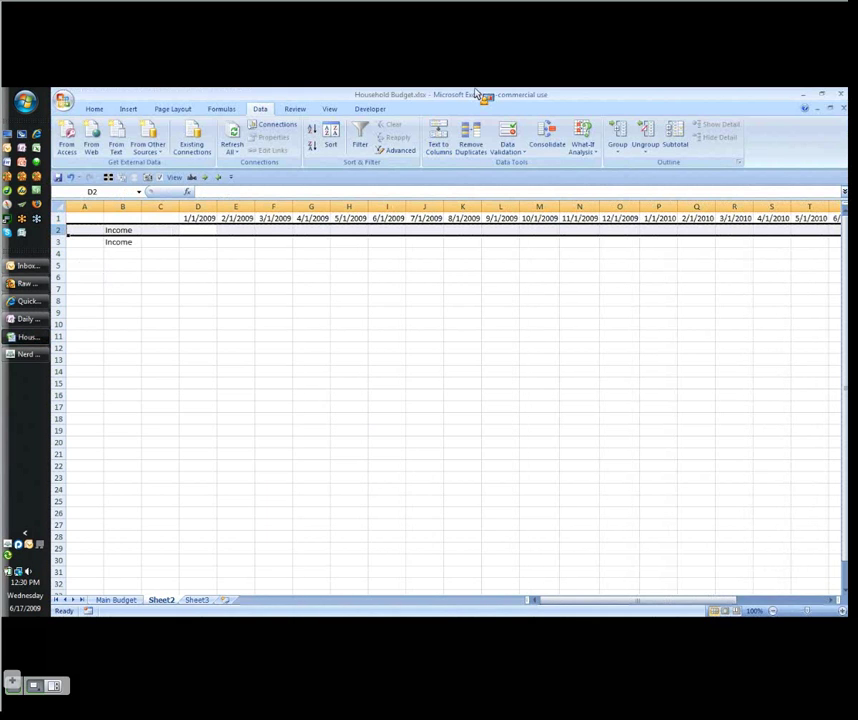
{"action": "key", "text": "ctrl+shift+plus"}
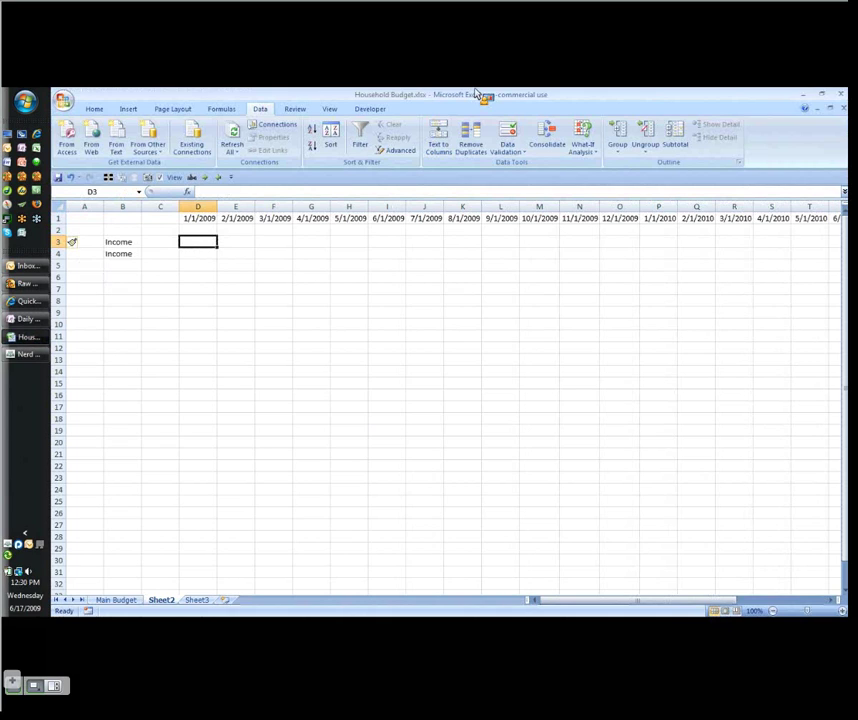
{"action": "type", "text": "5000"}
{"action": "key", "text": "Return"}
{"action": "type", "text": "6000"}
{"action": "key", "text": "Return"}
Apply the comma number style to the amount area below the dates, from D2 across the months down to row 20
{"action": "left_click_drag", "start_coordinate": [198, 229], "coordinate": [828, 442]}
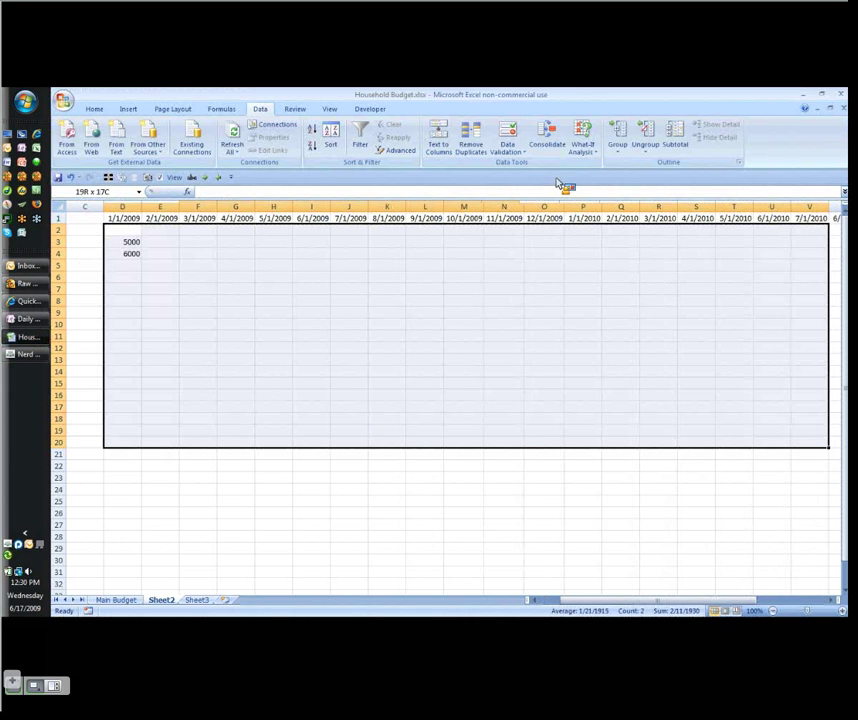
{"action": "left_click_drag", "start_coordinate": [560, 183], "coordinate": [530, 175]}
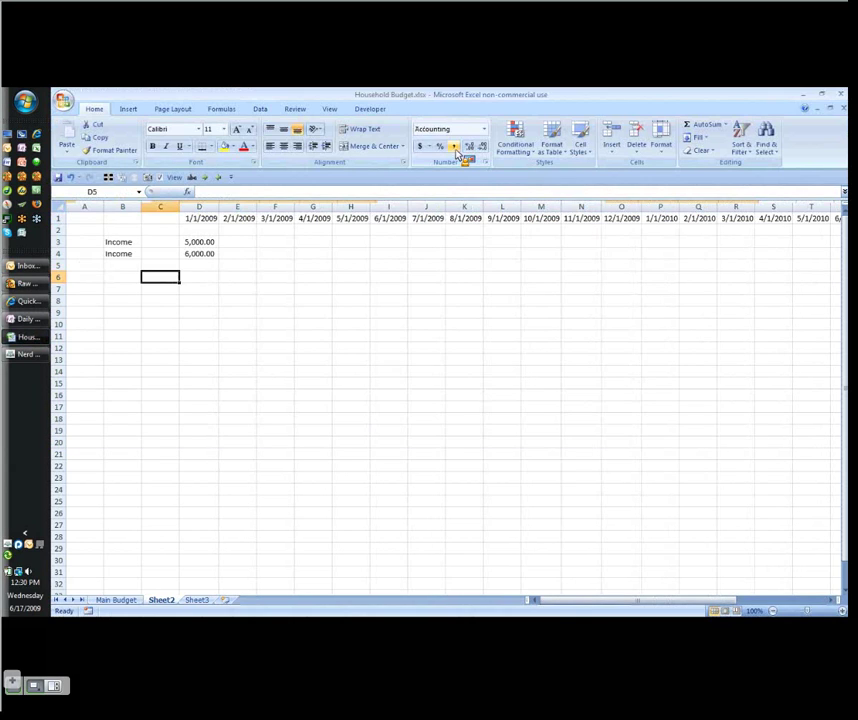
Add the label Total in B6 and sum D2:D5 in D6
{"action": "key", "text": "Tab"}
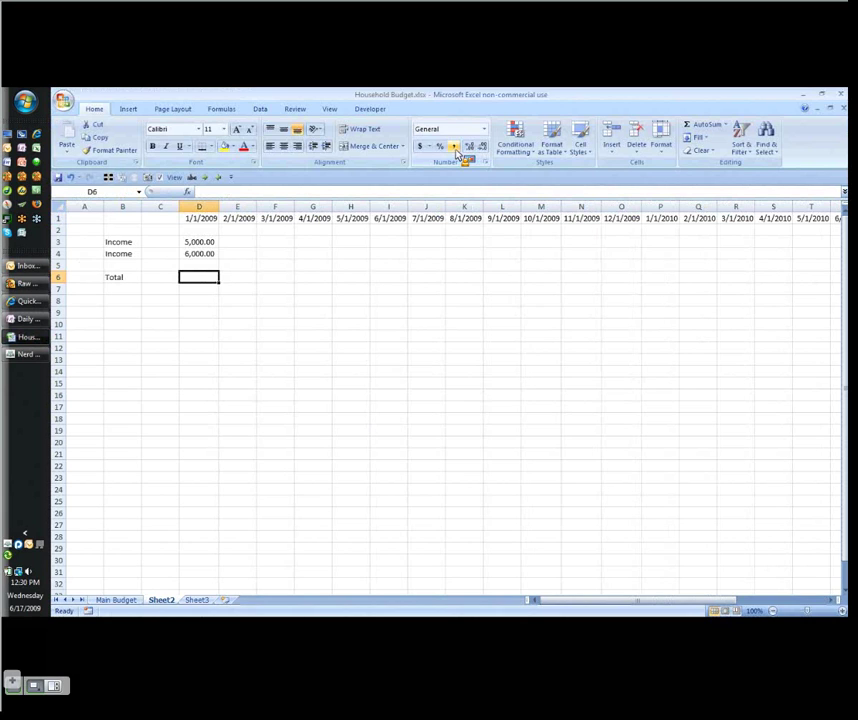
{"action": "type", "text": "=sum("}
{"action": "left_click_drag", "start_coordinate": [188, 229], "coordinate": [215, 267]}
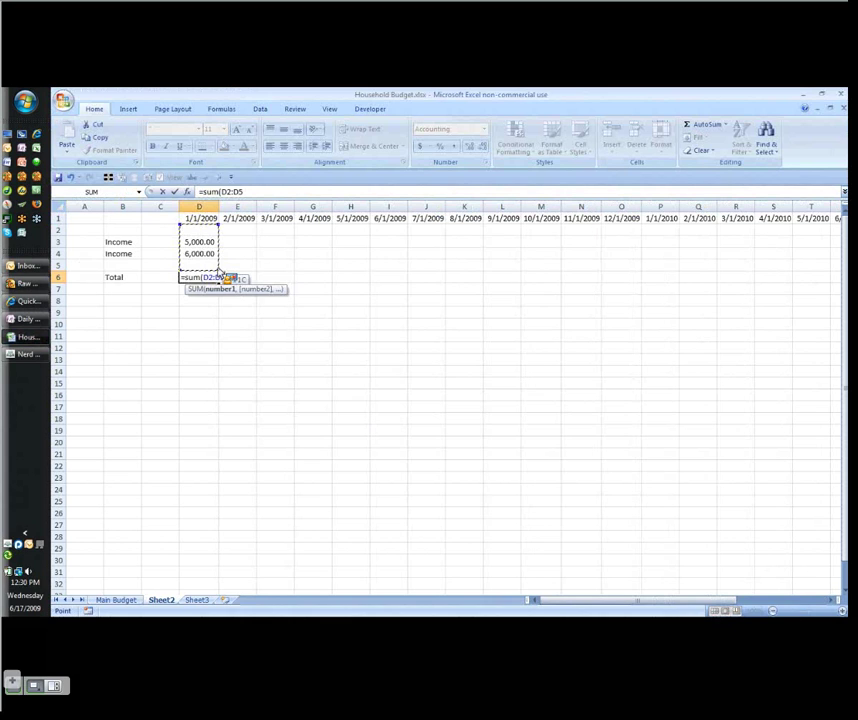
{"action": "key", "text": "Return"}
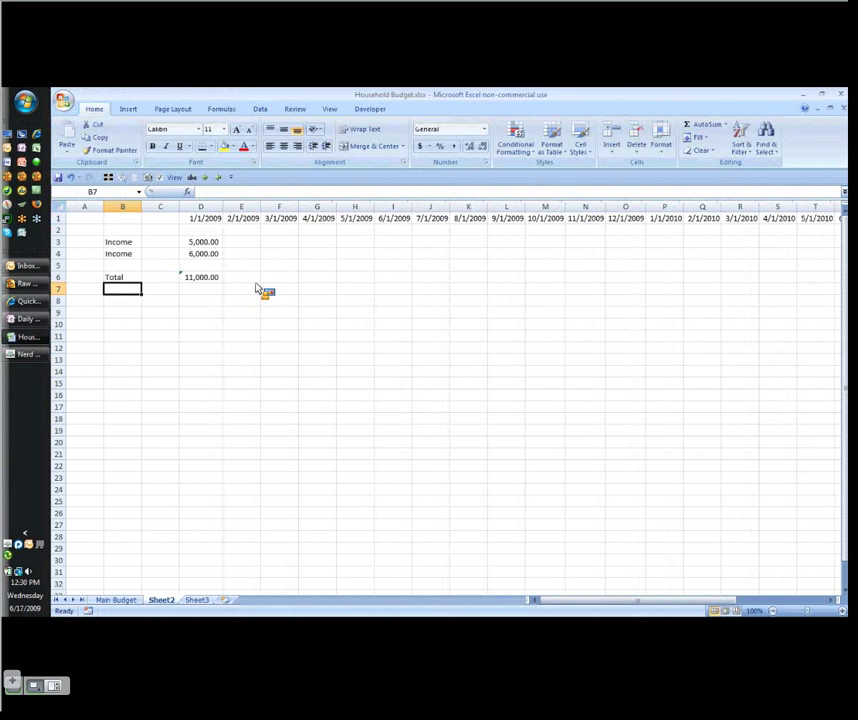
Copy the January income amounts and total in D3:D6 across every month through 12/1/2010, and auto-fit the month columns' widths
{"action": "key", "text": "Up"}
{"action": "key", "text": "Up"}
{"action": "key", "text": "Up"}
{"action": "key", "text": "Up"}
{"action": "key", "text": "Right"}
{"action": "key", "text": "Right"}
{"action": "key", "text": "shift+Down"}
{"action": "key", "text": "shift+Down"}
{"action": "key", "text": "shift+Down"}
{"action": "key", "text": "ctrl+c"}
{"action": "key", "text": "shift+Right"}
{"action": "key", "text": "shift+Right"}
{"action": "key", "text": "shift+Right"}
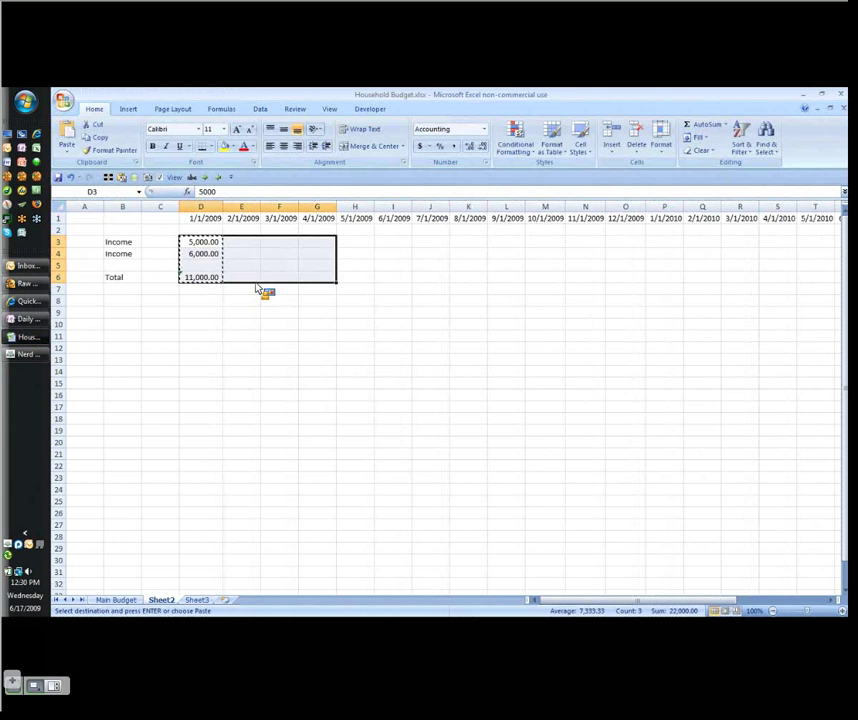
{"action": "key", "text": "shift+Right"}
{"action": "key", "text": "shift+Right"}
{"action": "key", "text": "shift+Right"}
{"action": "key", "text": "shift+Right"}
{"action": "key", "text": "shift+Right"}
{"action": "key", "text": "shift+Right"}
{"action": "key", "text": "shift+Right"}
{"action": "key", "text": "shift+Right"}
{"action": "key", "text": "shift+Right"}
{"action": "key", "text": "shift+Right"}
{"action": "key", "text": "shift+Right"}
{"action": "key", "text": "shift+Right"}
{"action": "key", "text": "shift+Right"}
{"action": "key", "text": "shift+Right"}
{"action": "key", "text": "shift+Right"}
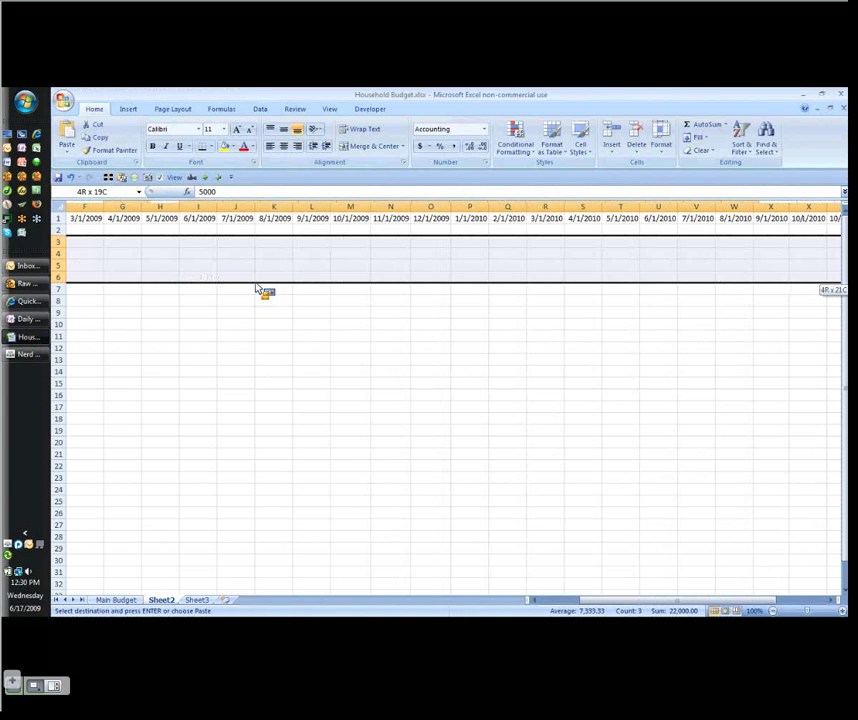
{"action": "key", "text": "shift+Right"}
{"action": "key", "text": "shift+Right"}
{"action": "key", "text": "shift+Right"}
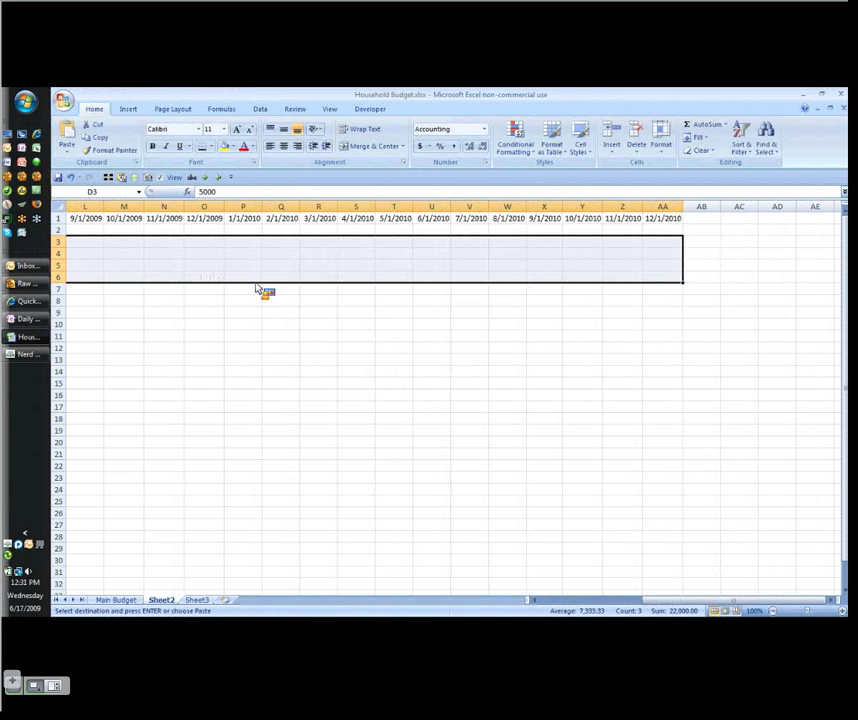
{"action": "key", "text": "ctrl+v"}
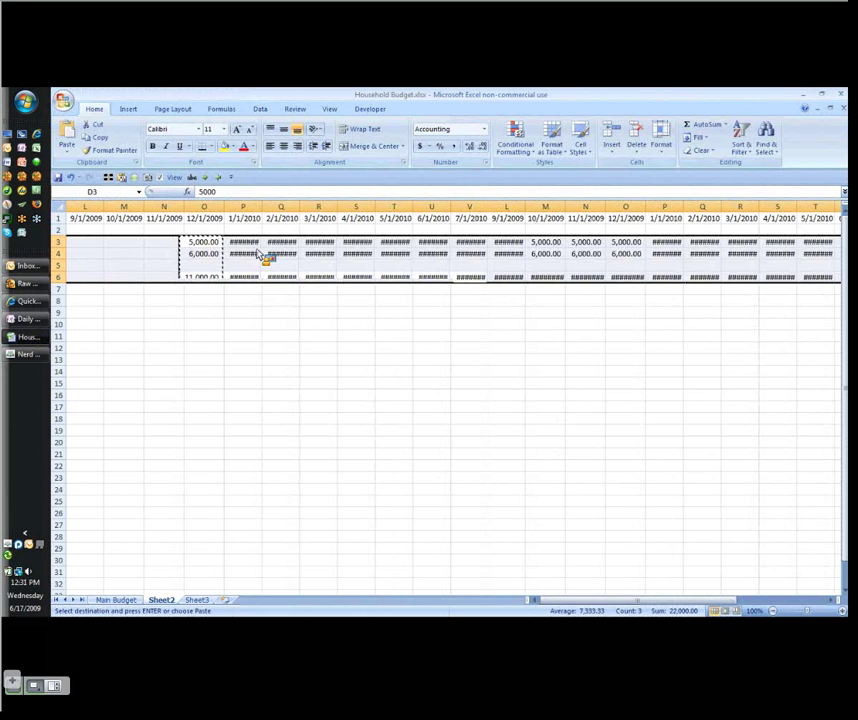
{"action": "key", "text": "Escape"}
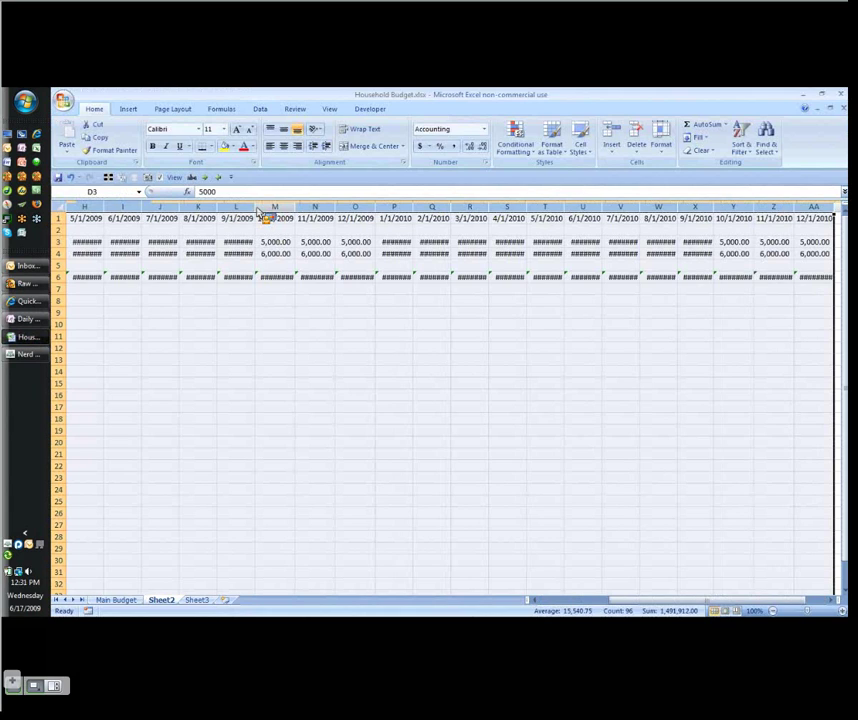
{"action": "double_click", "coordinate": [259, 212]}
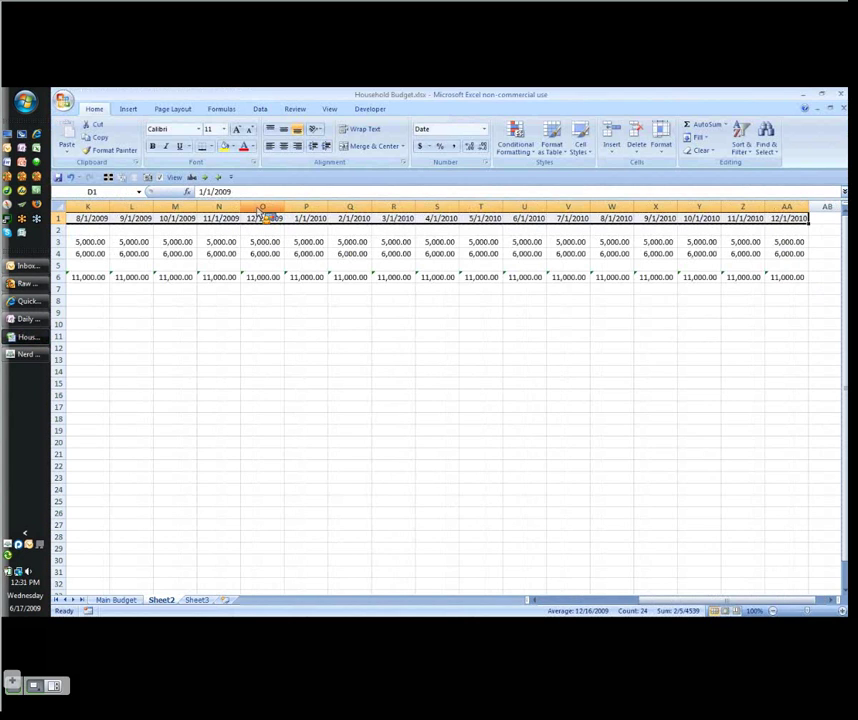
Apply the custom number format mmm 'yy to the header dates in row 1 and center them
{"action": "left_click", "coordinate": [485, 164]}
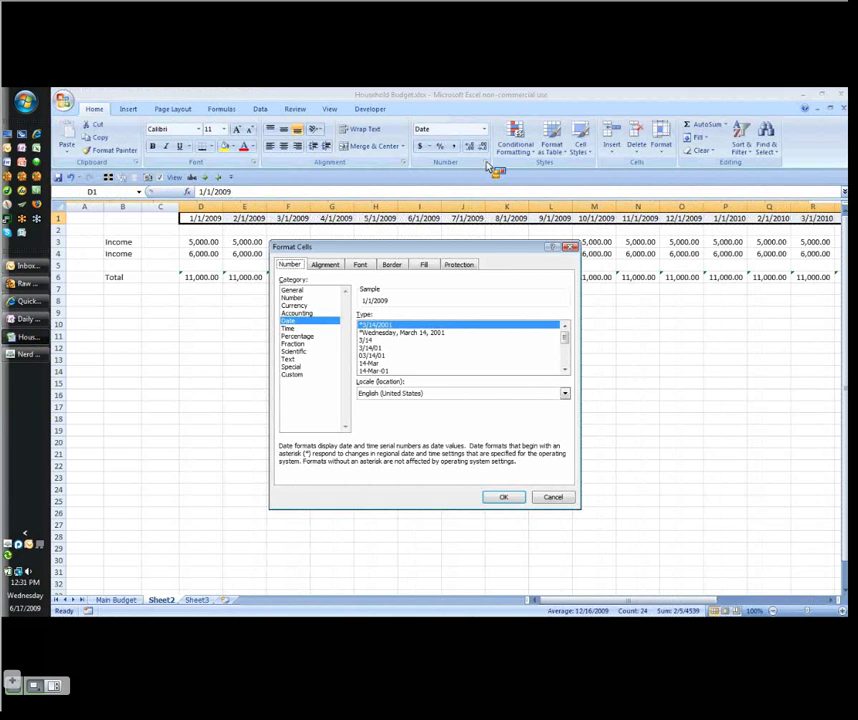
{"action": "left_click_drag", "start_coordinate": [428, 252], "coordinate": [446, 238]}
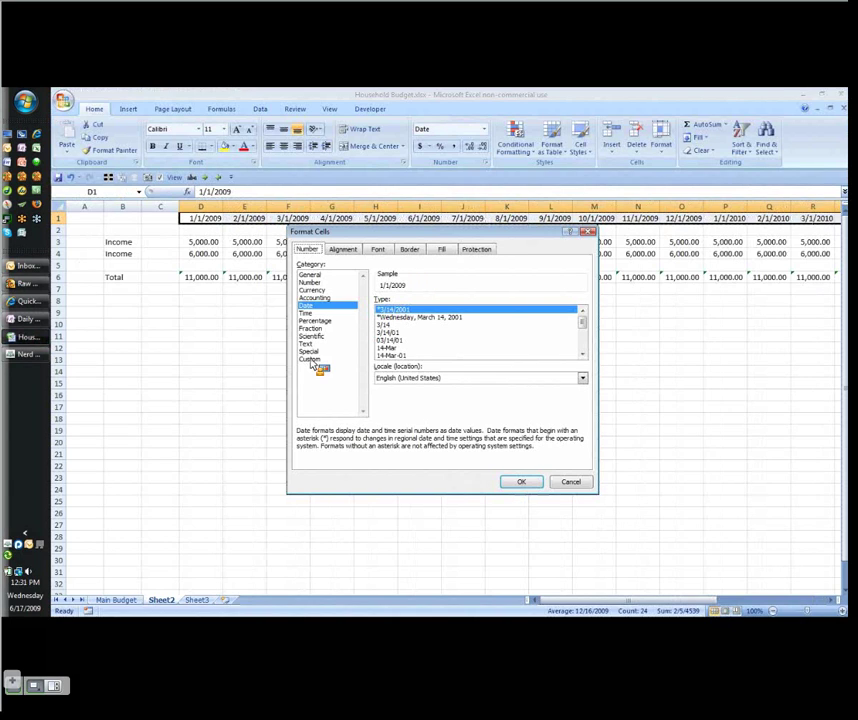
{"action": "left_click", "coordinate": [311, 360]}
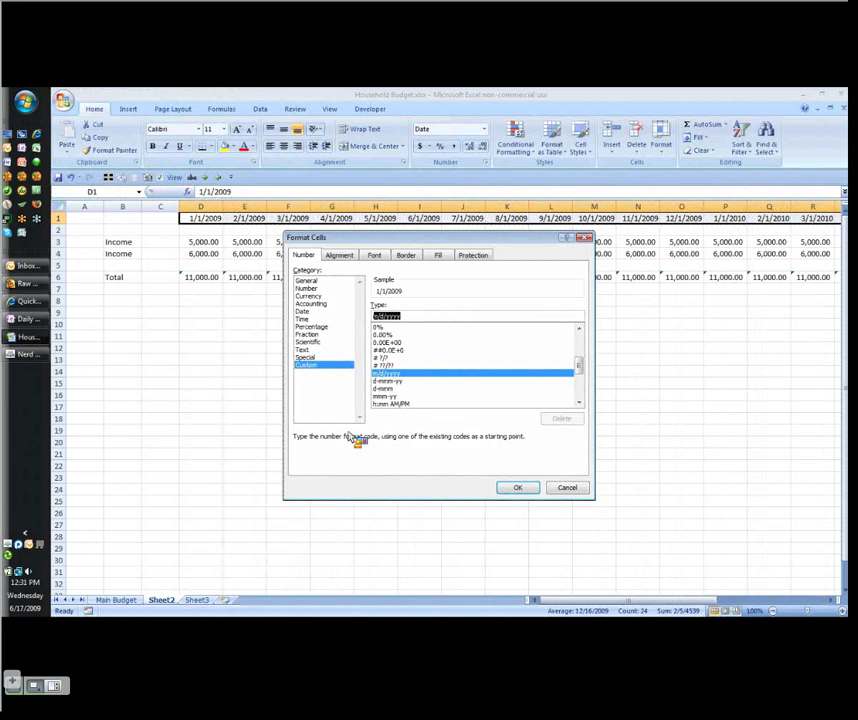
{"action": "type", "text": "m"}
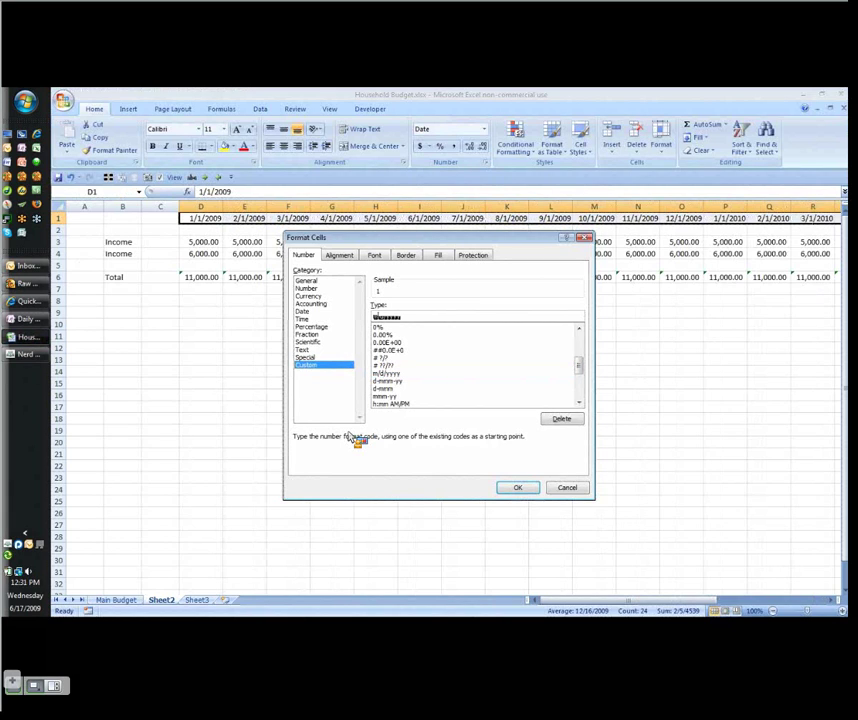
{"action": "type", "text": "mm '"}
{"action": "type", "text": "yy"}
{"action": "key", "text": "Return"}
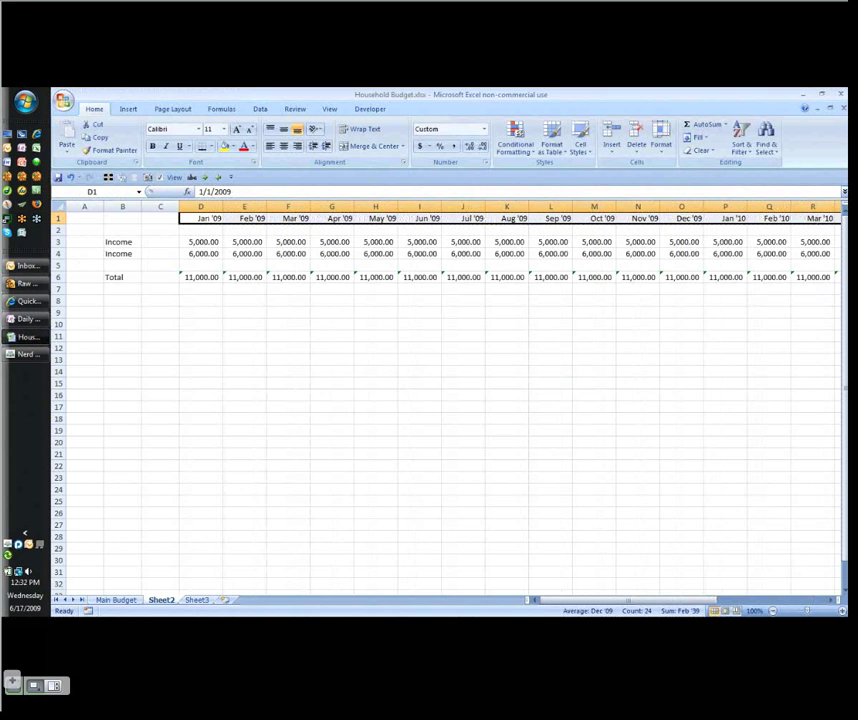
{"action": "left_click", "coordinate": [283, 146]}
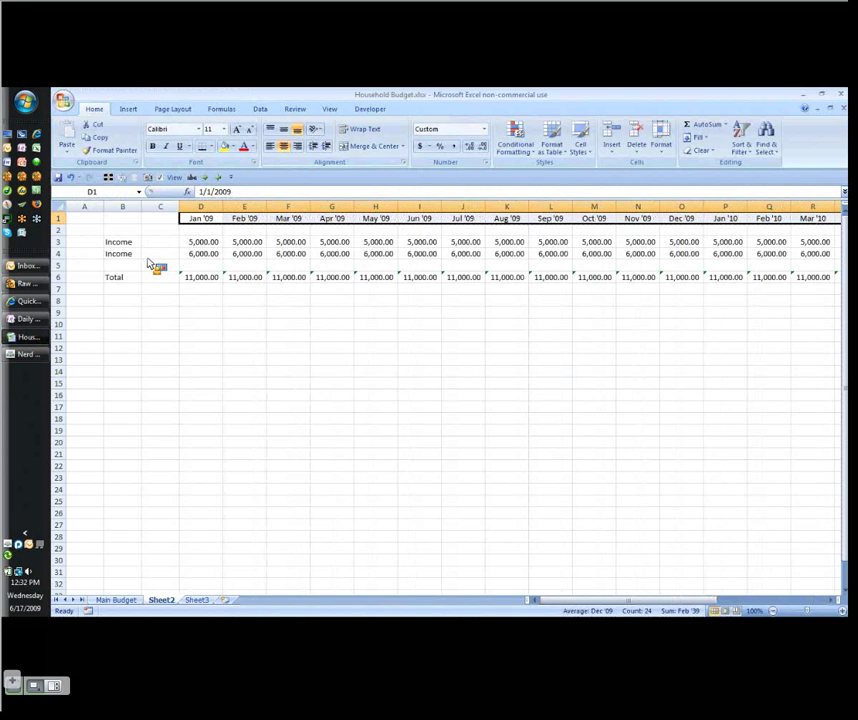
Add the heading Expenses in B8, below the income total
{"action": "left_click", "coordinate": [122, 300]}
{"action": "type", "text": "Ex"}
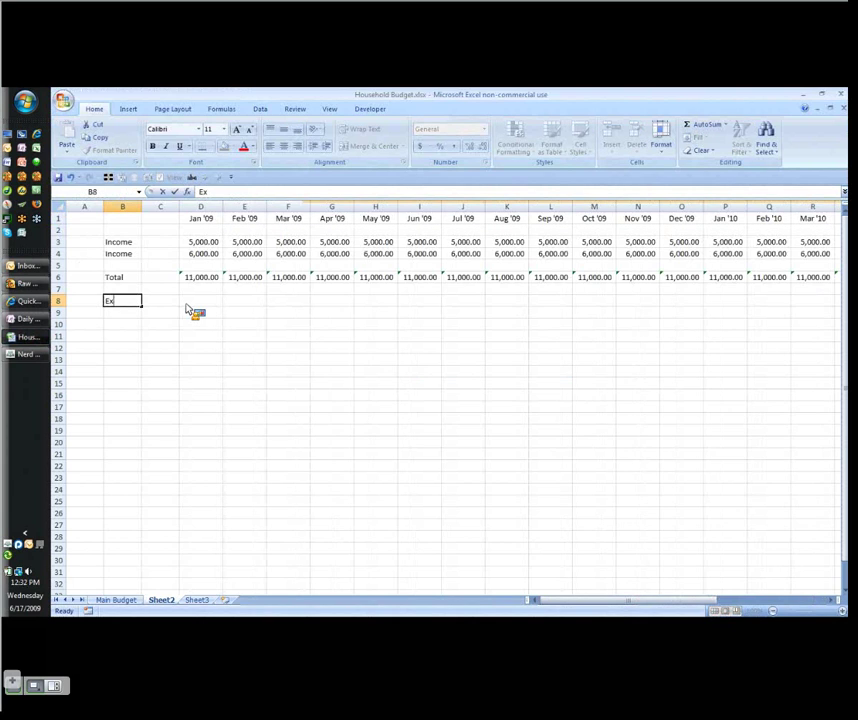
{"action": "type", "text": "penses"}
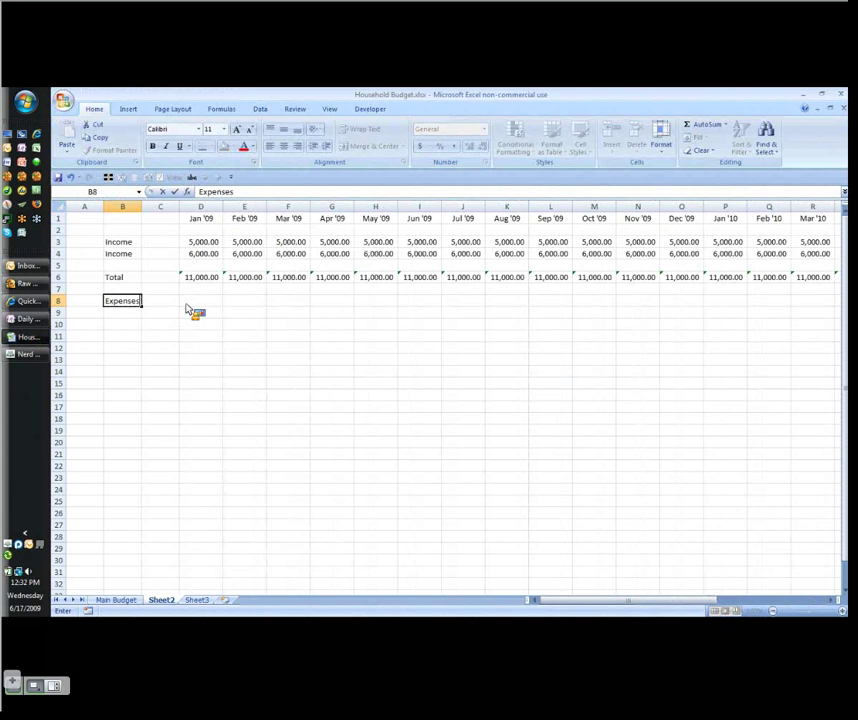
{"action": "key", "text": "Return"}
{"action": "key", "text": "Return"}
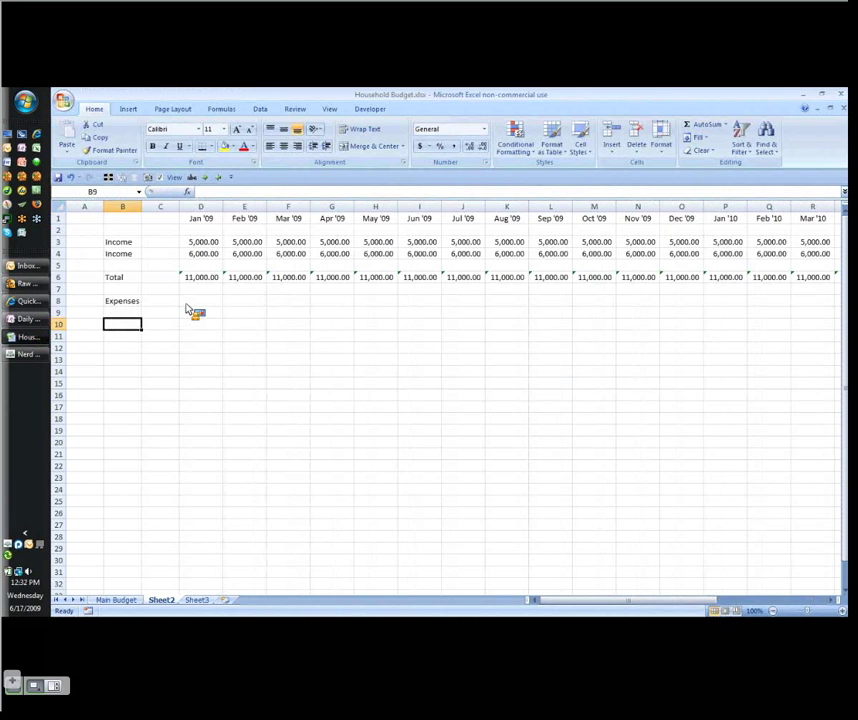
List mortgage, utilities, groceries and gas as expense labels in B10:B13
{"action": "type", "text": "Mortgag"}
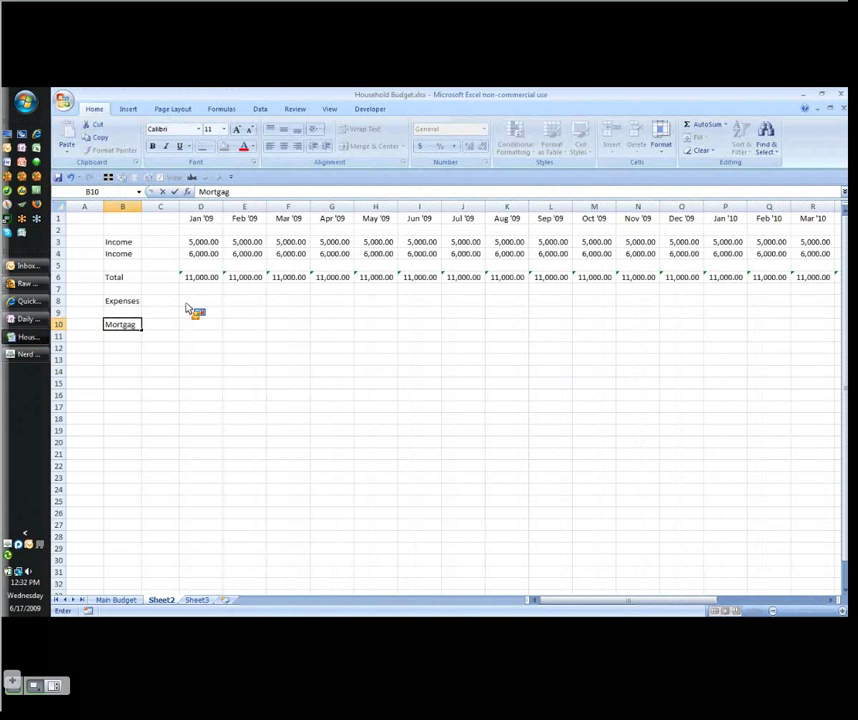
{"action": "type", "text": "e"}
{"action": "key", "text": "Return"}
{"action": "type", "text": "utilitieies"}
{"action": "key", "text": "Return"}
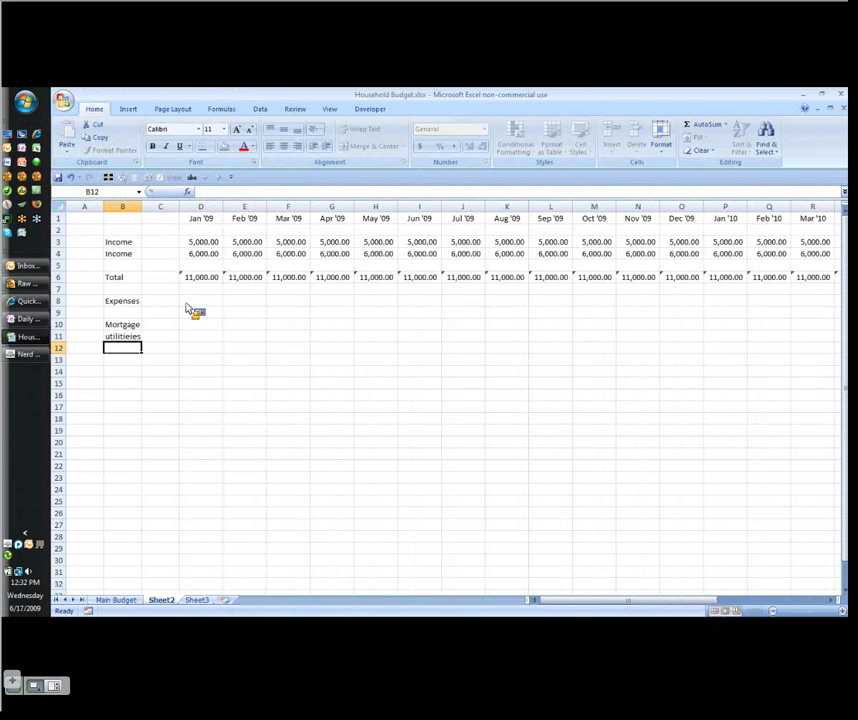
{"action": "type", "text": "Groceriesw"}
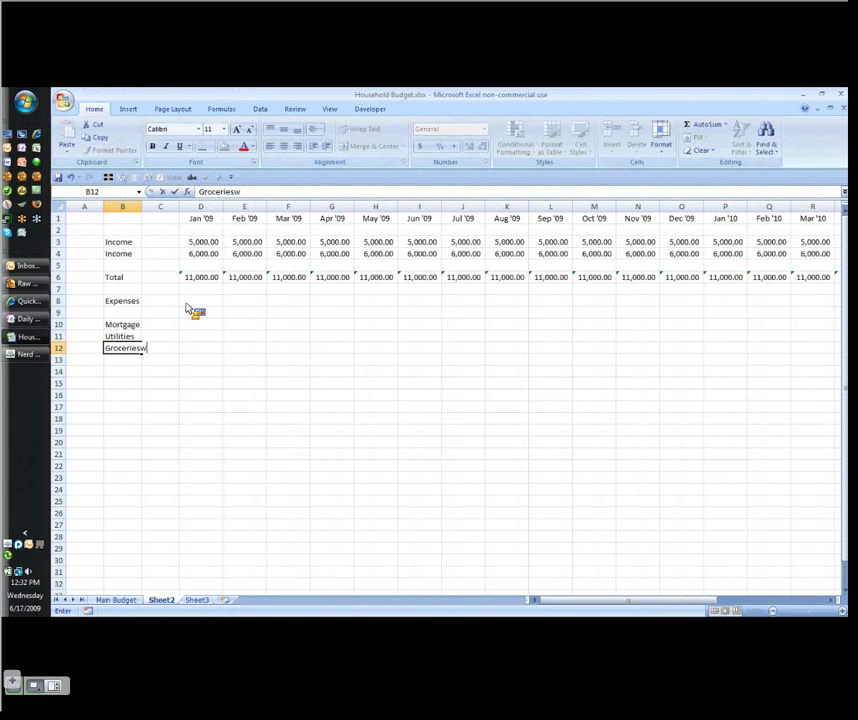
{"action": "key", "text": "Return"}
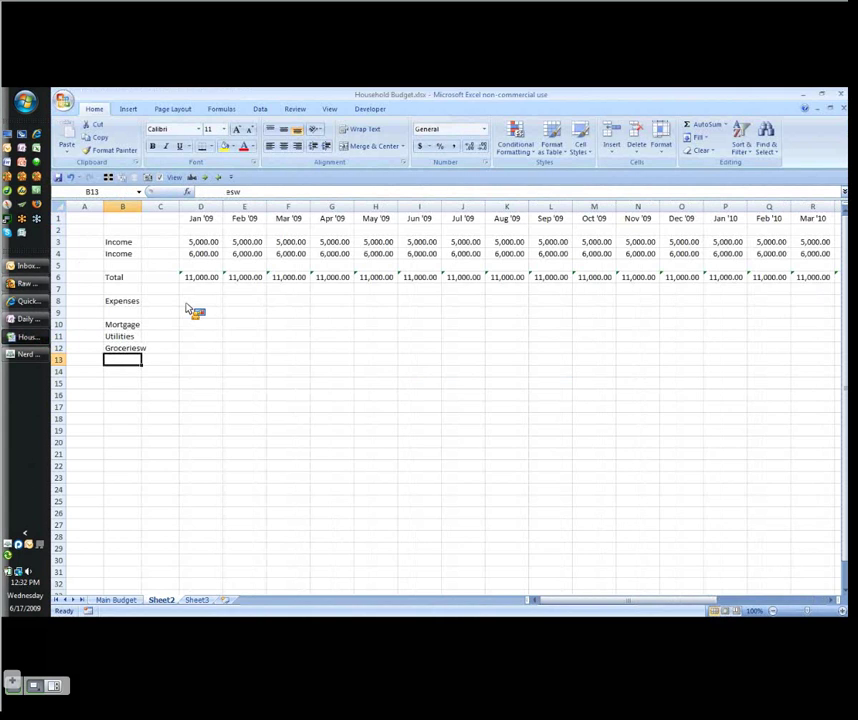
{"action": "type", "text": "gas"}
{"action": "key", "text": "Tab"}
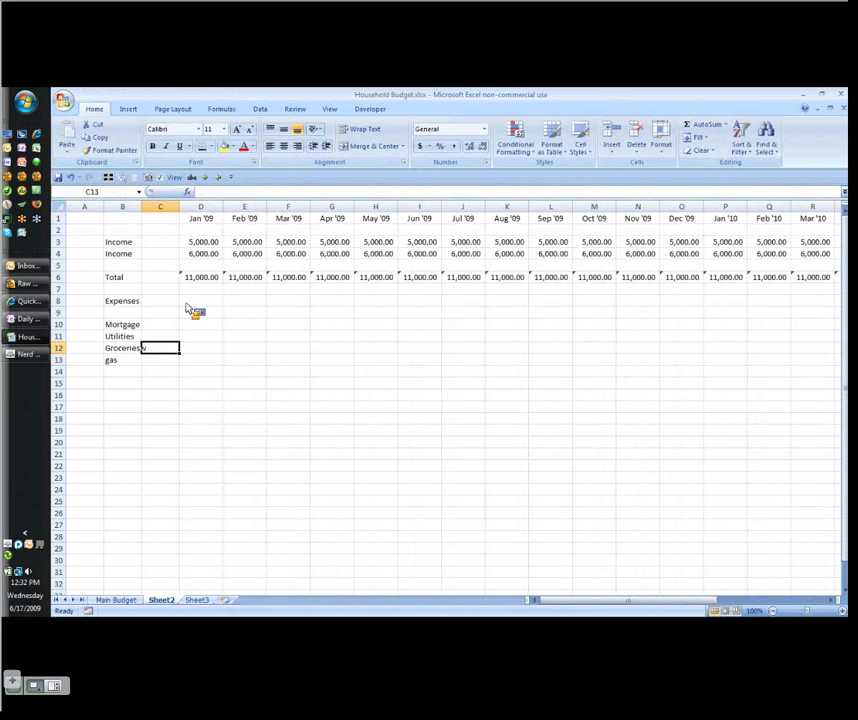
Enter January amounts of 4000 for Mortgage in D10 and 500 for Utilities in D11
{"action": "key", "text": "Up"}
{"action": "key", "text": "Up"}
{"action": "key", "text": "Up"}
{"action": "key", "text": "Right"}
{"action": "type", "text": "4000"}
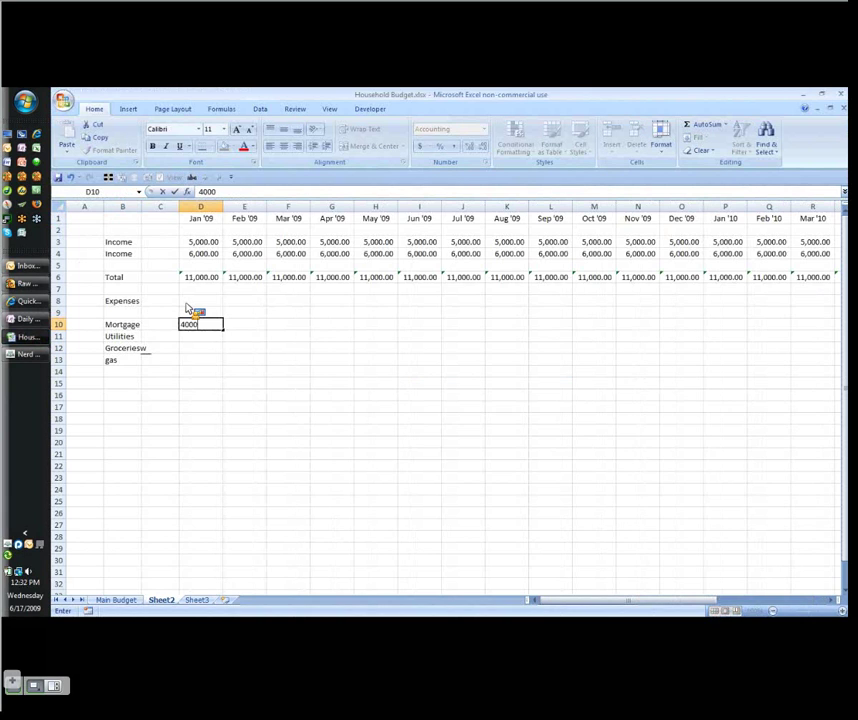
{"action": "key", "text": "Return"}
{"action": "type", "text": "50"}
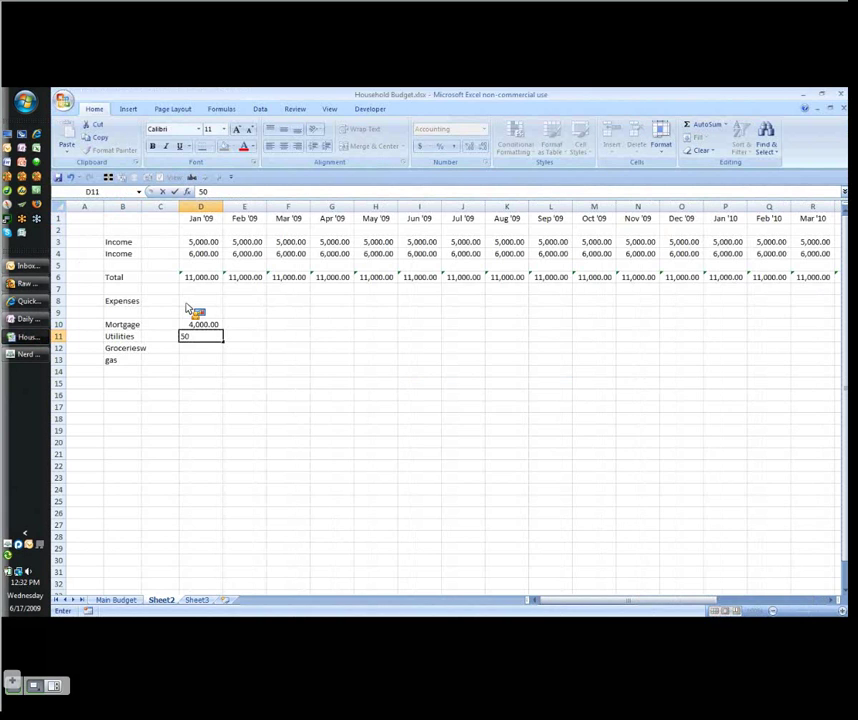
{"action": "type", "text": "0"}
{"action": "key", "text": "Return"}
Correct the label in B12 to Groceries and enter 800 as the January amount for both groceries and gas
{"action": "key", "text": "Left"}
{"action": "key", "text": "Left"}
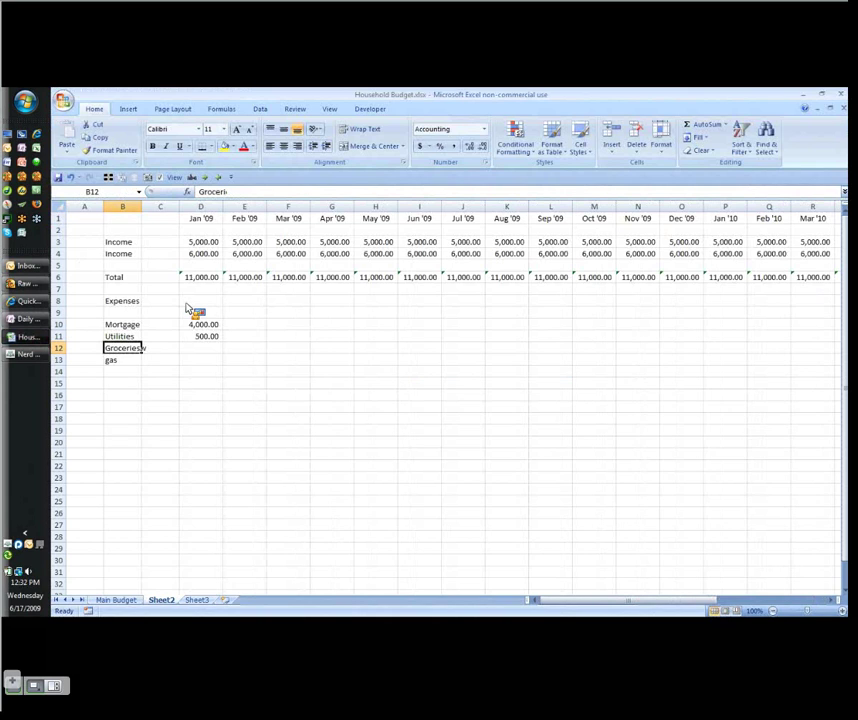
{"action": "type", "text": "Groceries"}
{"action": "key", "text": "Right"}
{"action": "key", "text": "Right"}
{"action": "type", "text": "800"}
{"action": "key", "text": "Return"}
{"action": "type", "text": "800"}
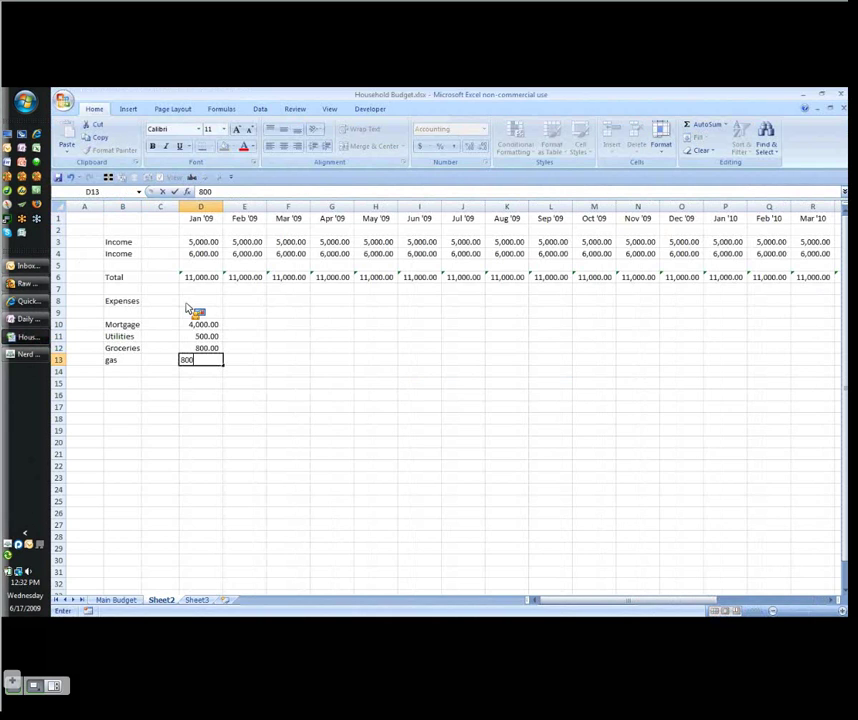
{"action": "key", "text": "ctrl+Return"}
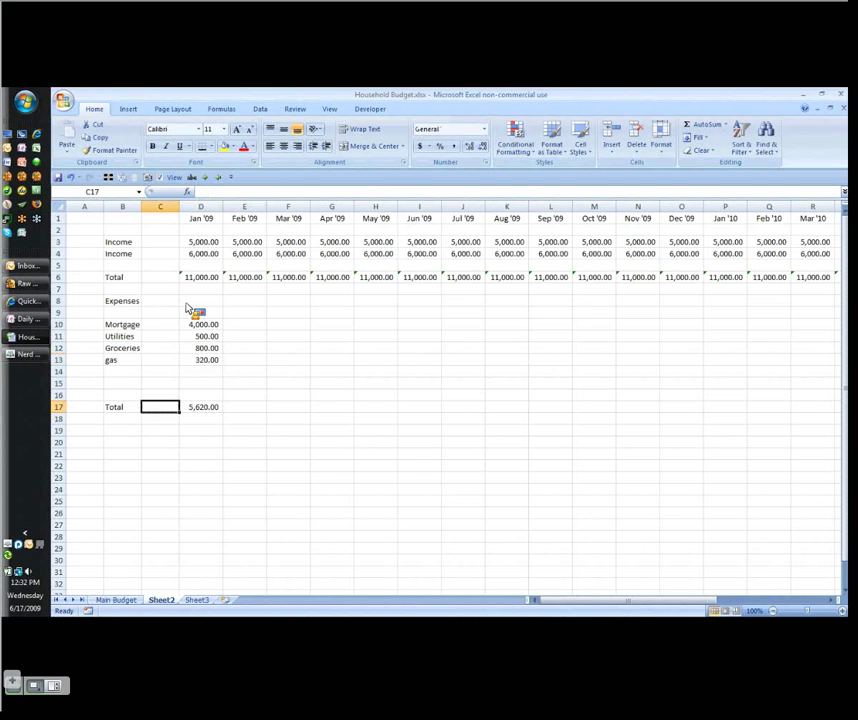
Copy the January expense amounts and their total in D10:D17 across all remaining months through Dec '10
{"action": "key", "text": "Right"}
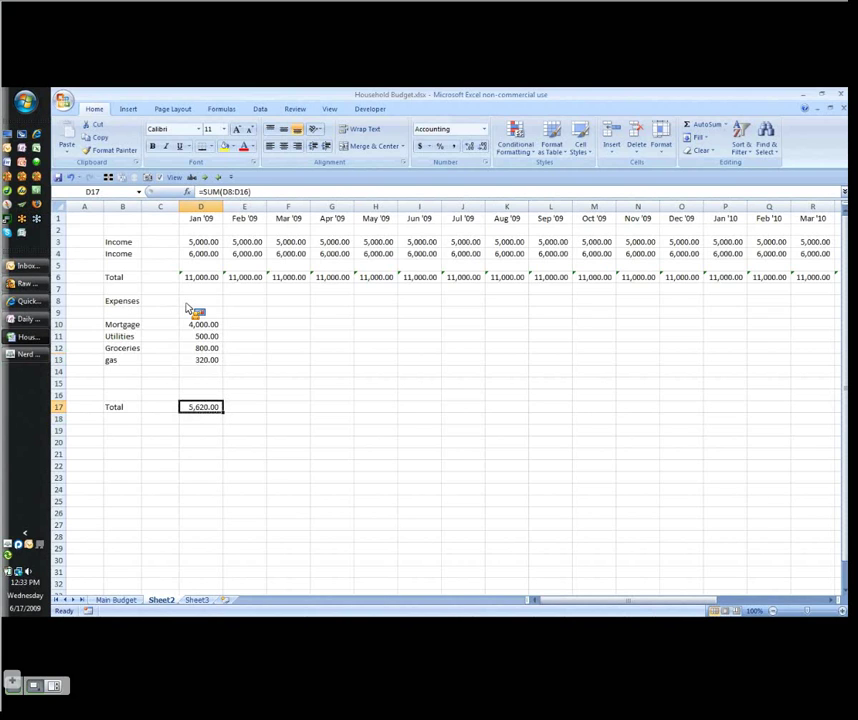
{"action": "key", "text": "Up"}
{"action": "key", "text": "Up"}
{"action": "key", "text": "Up"}
{"action": "key", "text": "Up"}
{"action": "key", "text": "Up"}
{"action": "key", "text": "Up"}
{"action": "key", "text": "Up"}
{"action": "key", "text": "shift+Down"}
{"action": "key", "text": "shift+Down"}
{"action": "key", "text": "shift+Down"}
{"action": "key", "text": "shift+Down"}
{"action": "key", "text": "shift+Down"}
{"action": "key", "text": "shift+Down"}
{"action": "key", "text": "shift+Down"}
{"action": "key", "text": "ctrl+c"}
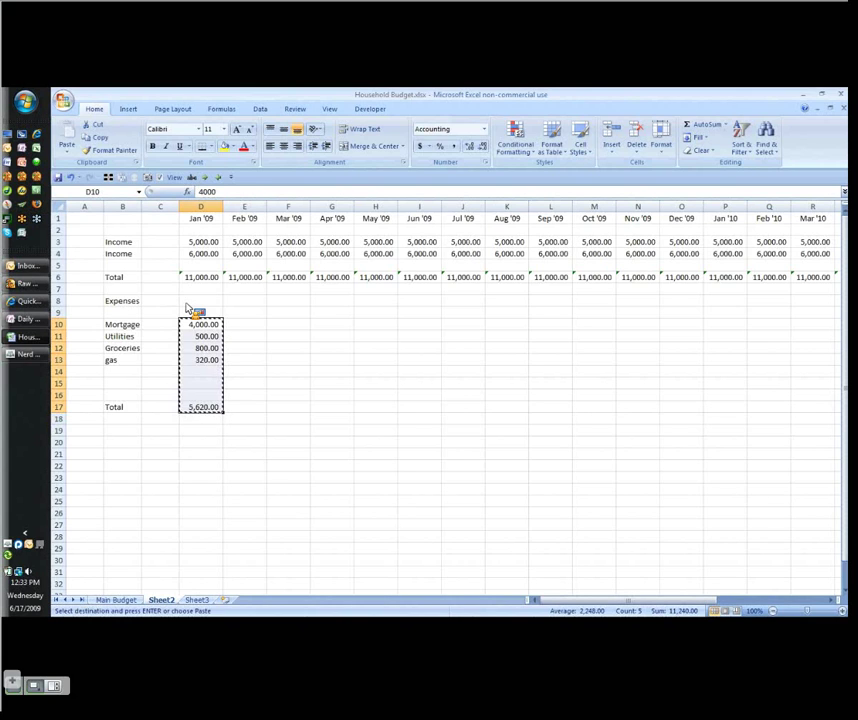
{"action": "key", "text": "shift+Right"}
{"action": "key", "text": "shift+Right"}
{"action": "key", "text": "shift+Right"}
{"action": "key", "text": "shift+Right"}
{"action": "key", "text": "shift+Right"}
{"action": "key", "text": "shift+Right"}
{"action": "key", "text": "shift+Right"}
{"action": "key", "text": "shift+Right"}
{"action": "key", "text": "shift+Right"}
{"action": "key", "text": "shift+Right"}
{"action": "key", "text": "shift+Right"}
{"action": "key", "text": "shift+Right"}
{"action": "key", "text": "shift+Right"}
{"action": "key", "text": "shift+Right"}
{"action": "key", "text": "shift+Right"}
{"action": "key", "text": "shift+Right"}
{"action": "key", "text": "shift+Right"}
{"action": "key", "text": "shift+Right"}
{"action": "key", "text": "shift+Right"}
{"action": "key", "text": "shift+Right"}
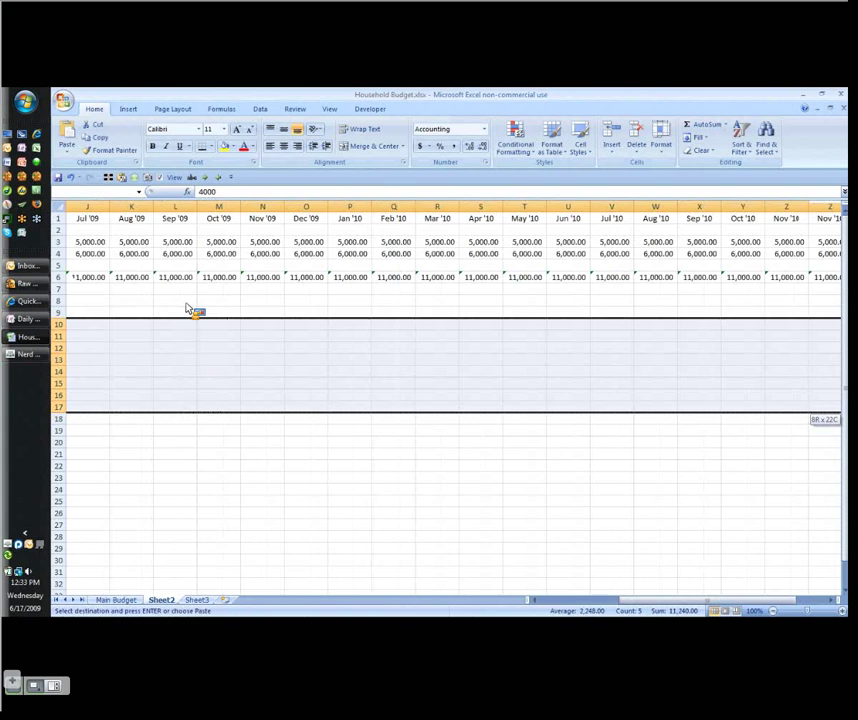
{"action": "key", "text": "Return"}
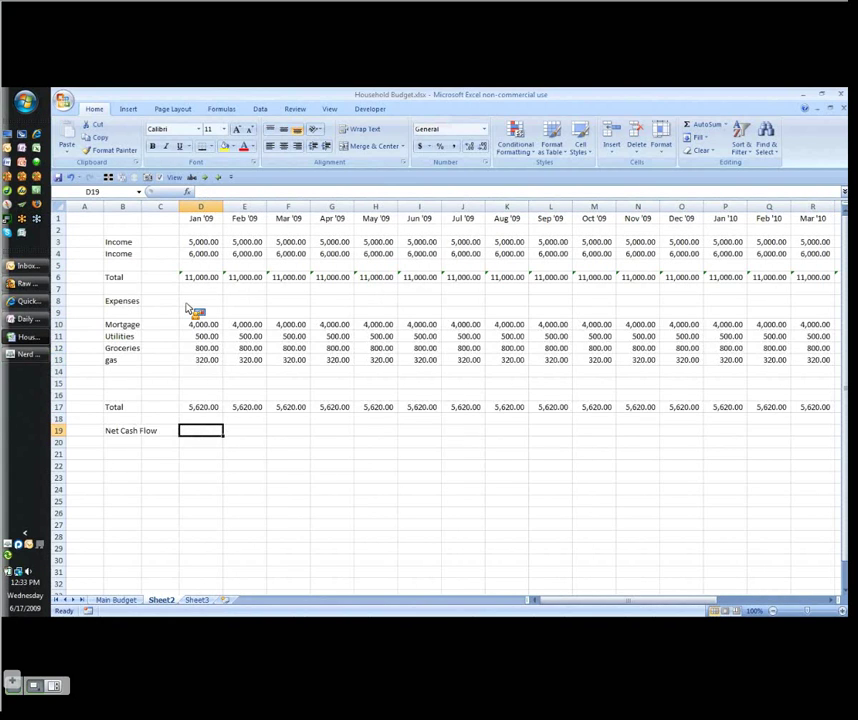
Calculate January's net cash flow in D19 as the income total minus the expense total, =D6-D17
{"action": "type", "text": "="}
{"action": "left_click", "coordinate": [208, 280]}
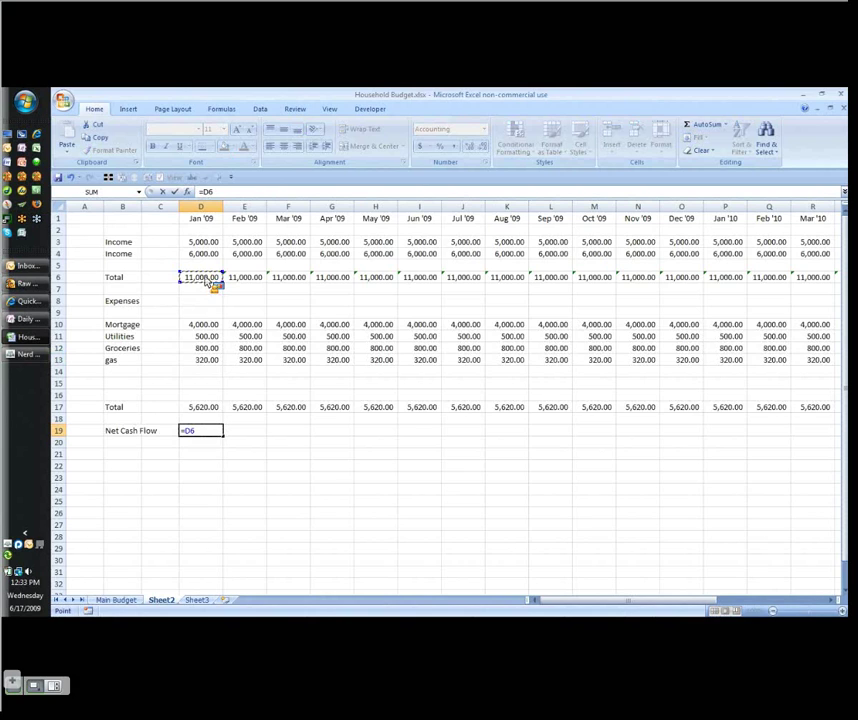
{"action": "type", "text": "-"}
{"action": "left_click", "coordinate": [195, 409]}
{"action": "key", "text": "Return"}
Rename the total labels in B6 and B17 as Total Income and Total Expenses
{"action": "left_click", "coordinate": [122, 277]}
{"action": "left_click", "coordinate": [240, 192]}
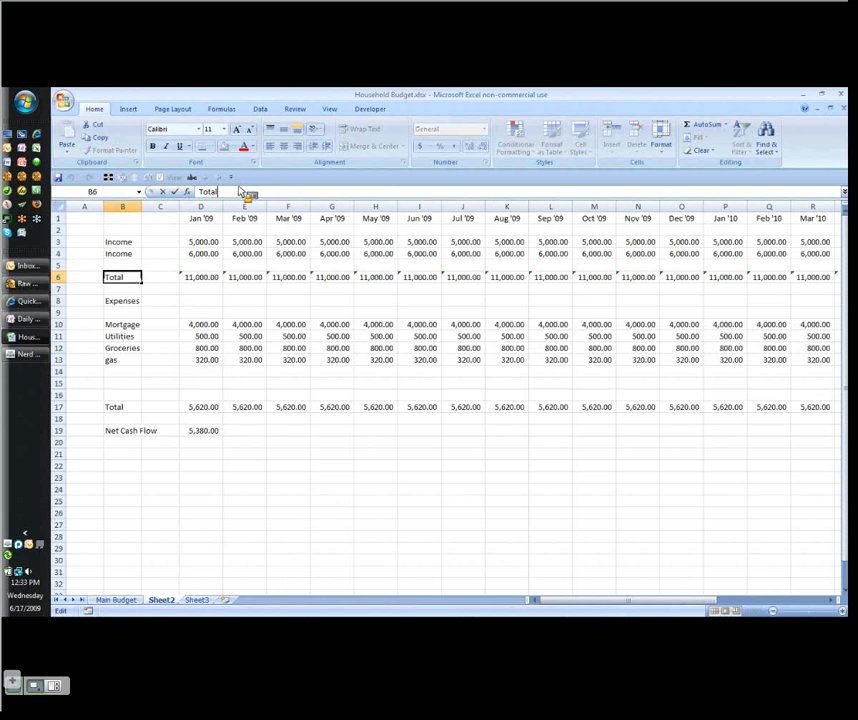
{"action": "type", "text": "Income"}
{"action": "key", "text": "Return"}
{"action": "left_click", "coordinate": [122, 407]}
{"action": "left_click", "coordinate": [240, 192]}
{"action": "type", "text": "Expenses"}
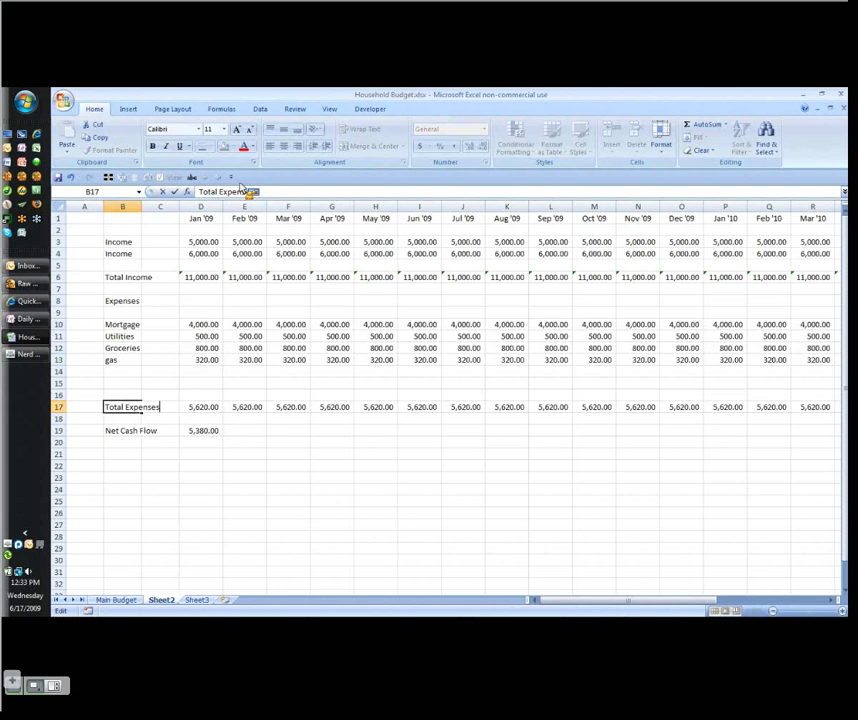
{"action": "key", "text": "Return"}
Copy the January net cash flow formula in D19 across the remaining months
{"action": "key", "text": "Right"}
{"action": "key", "text": "Right"}
{"action": "key", "text": "Down"}
{"action": "key", "text": "ctrl+c"}
{"action": "key", "text": "Up"}
{"action": "key", "text": "Up"}
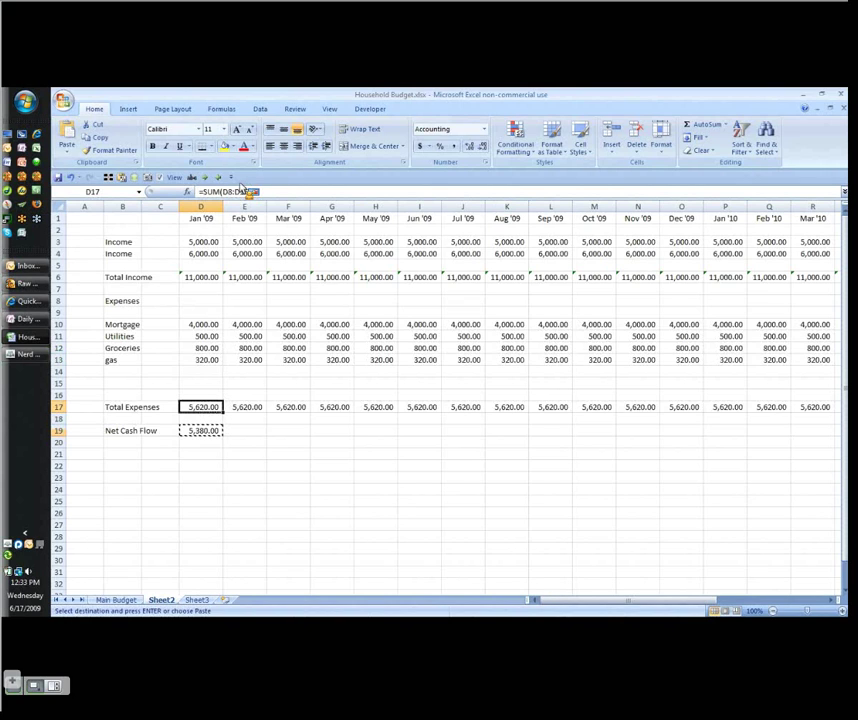
{"action": "key", "text": "ctrl+Right"}
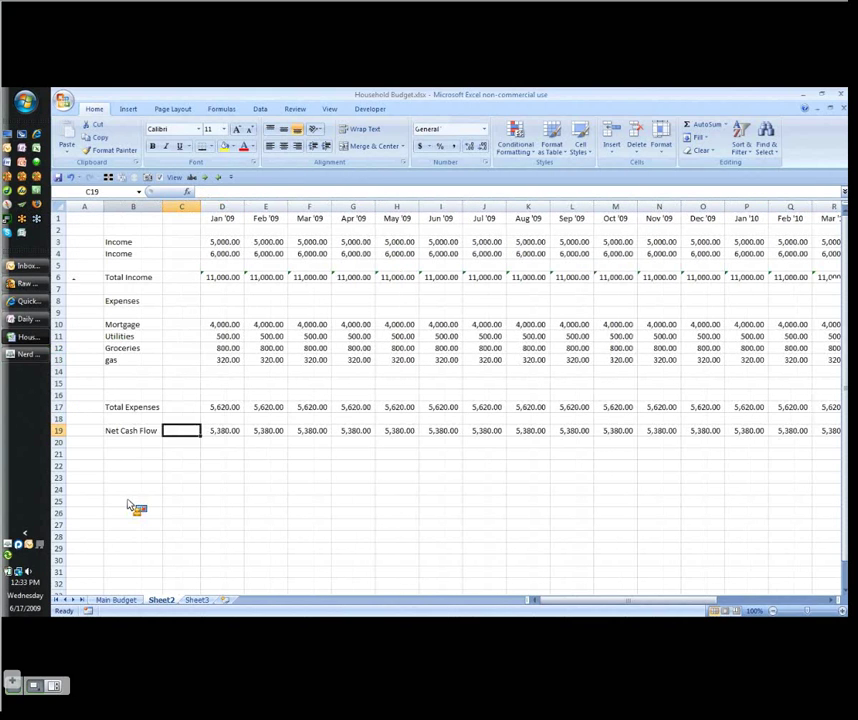
Label B21 as Beginning Cash Balance and B22 as Endding Cash Balance, below the Net Cash Flow row
{"action": "key", "text": "Left"}
{"action": "key", "text": "Down"}
{"action": "key", "text": "Down"}
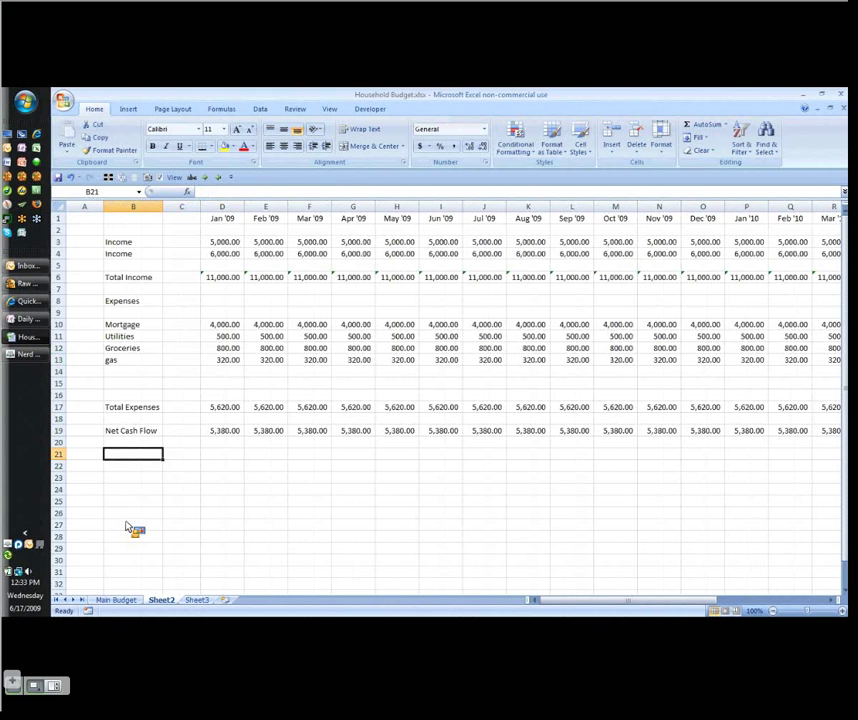
{"action": "type", "text": "Beginning Cash"}
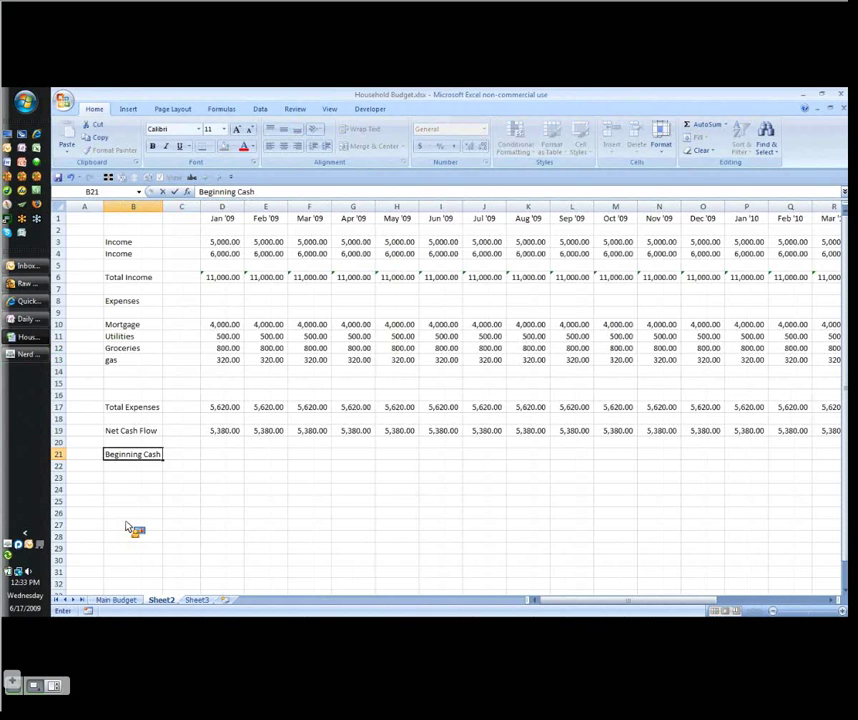
{"action": "type", "text": " Balance"}
{"action": "key", "text": "Return"}
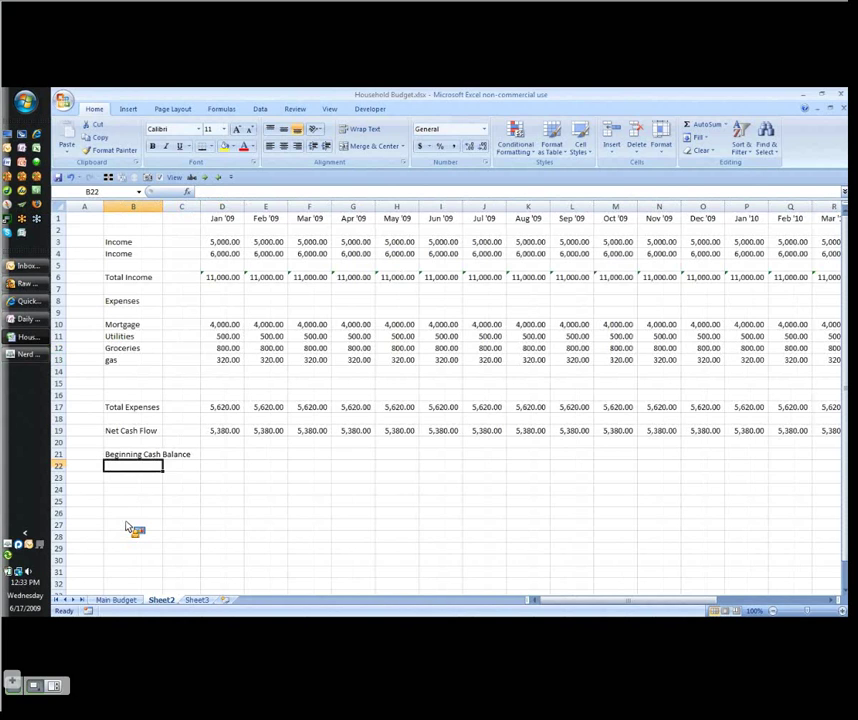
{"action": "type", "text": "Endding Cash Balance"}
Enter 25000 as January '09's beginning cash balance in D21
{"action": "key", "text": "Up"}
{"action": "key", "text": "Right"}
{"action": "key", "text": "Right"}
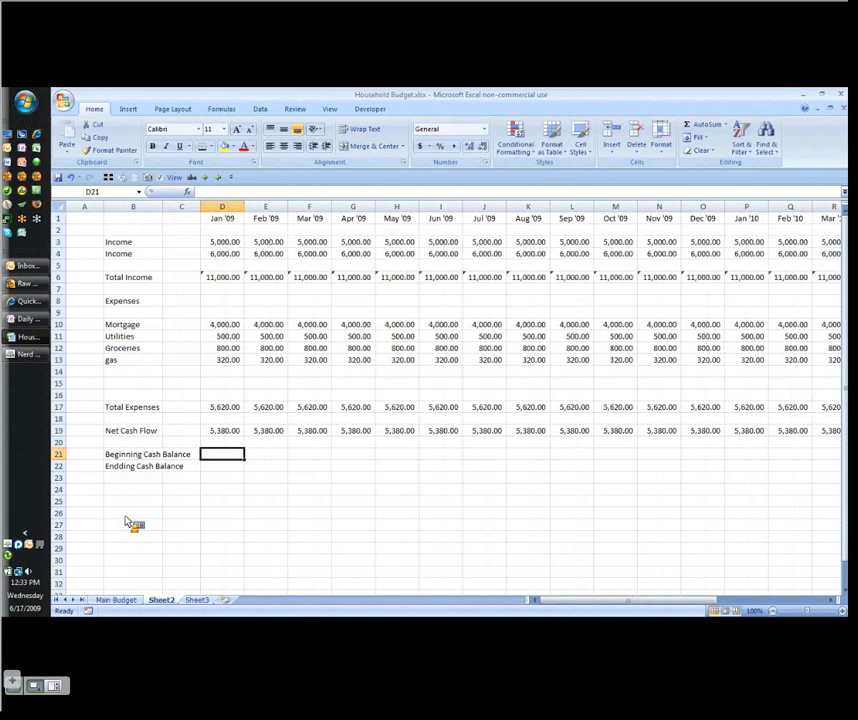
{"action": "type", "text": "25000"}
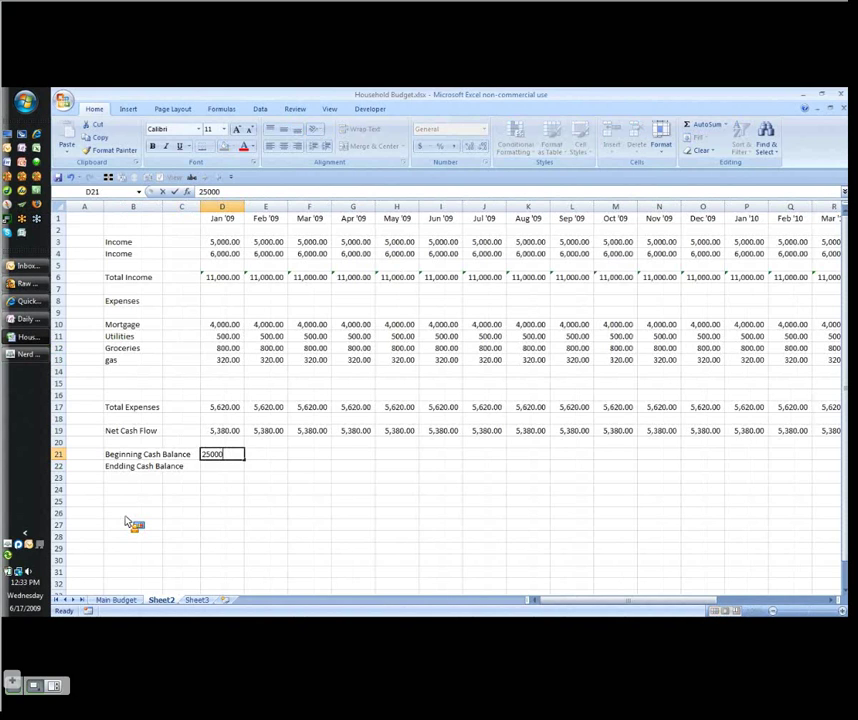
{"action": "key", "text": "Return"}
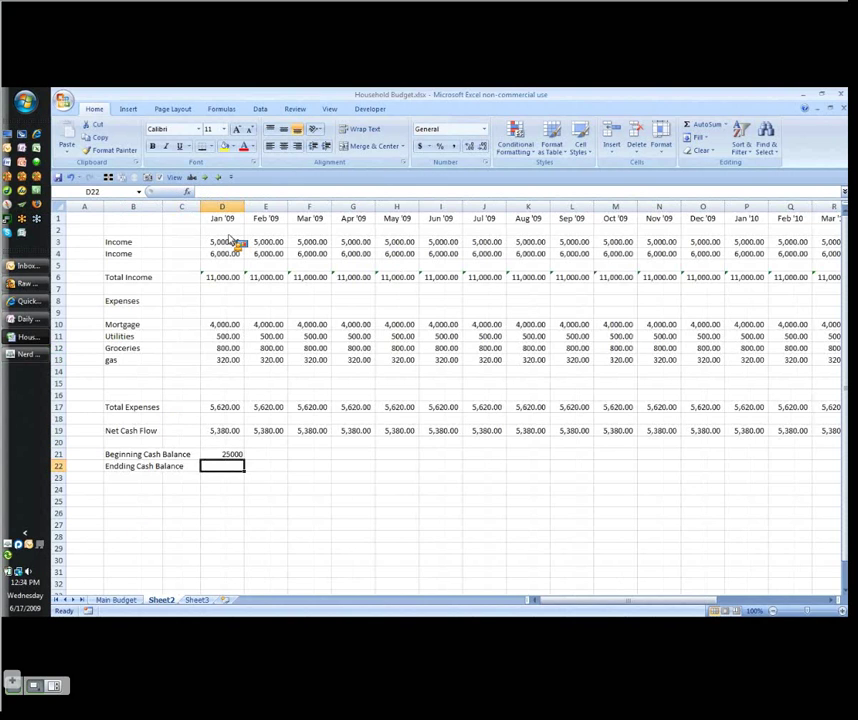
Apply the comma number style to the block from D2 to AD27, covering all monthly columns
{"action": "left_click_drag", "start_coordinate": [233, 242], "coordinate": [222, 430]}
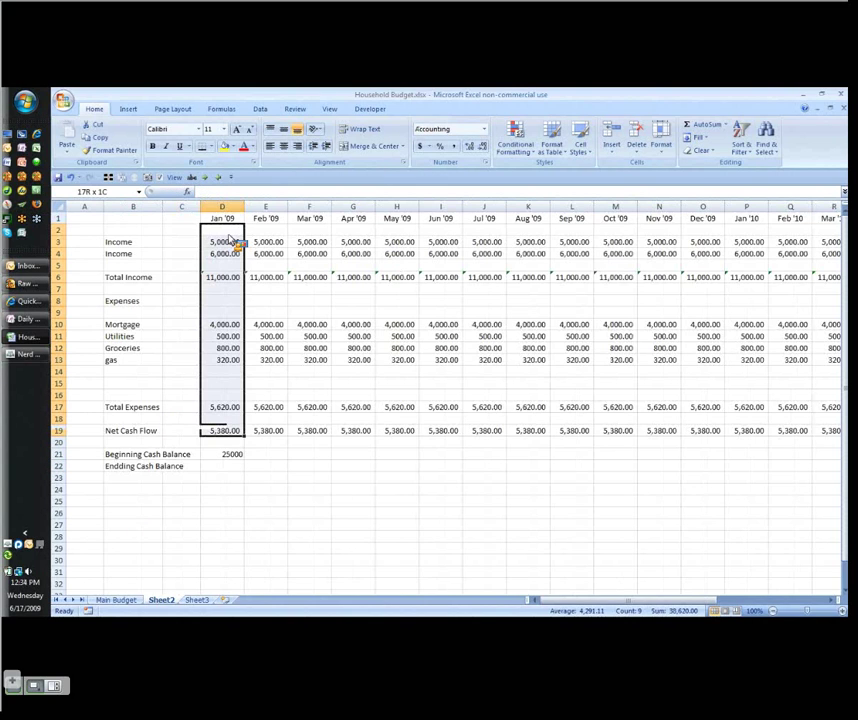
{"action": "left_click_drag", "start_coordinate": [233, 242], "coordinate": [833, 528]}
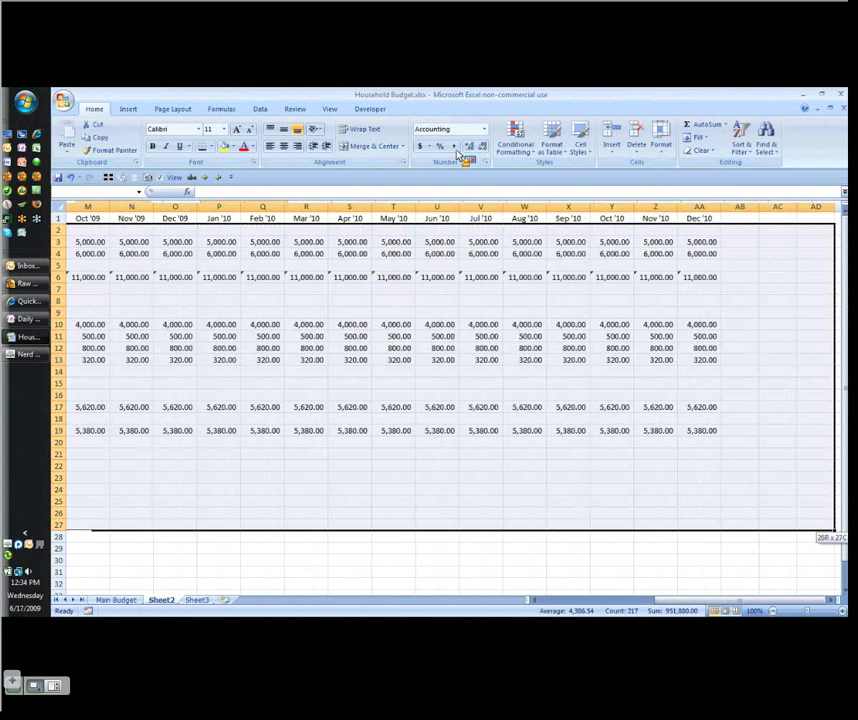
{"action": "key", "text": "ctrl+BackSpace"}
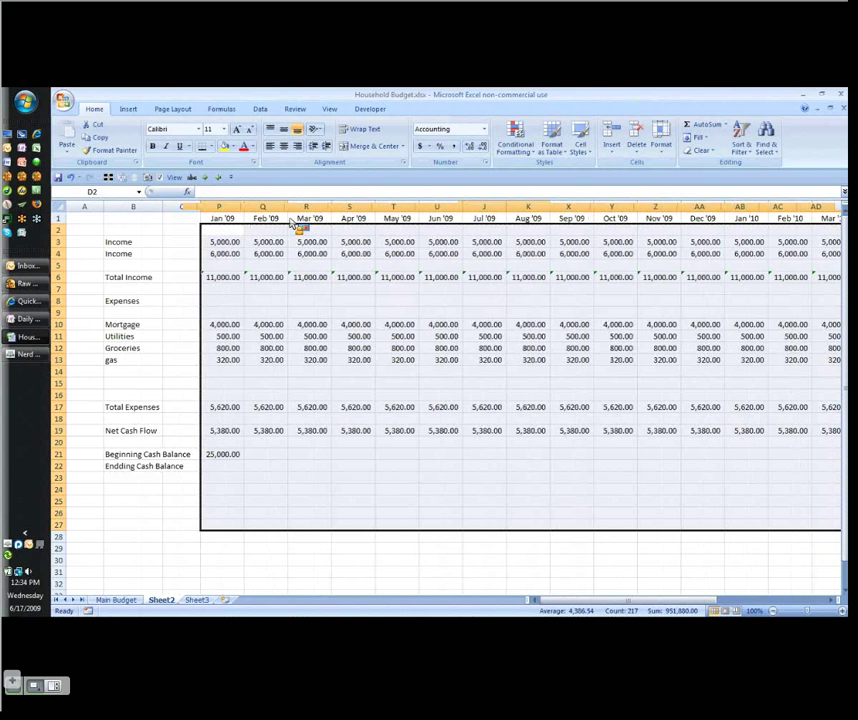
Calculate January's ending cash balance in D22 from net cash flow and beginning balance with =SUM(D19:D21)
{"action": "left_click", "coordinate": [224, 466]}
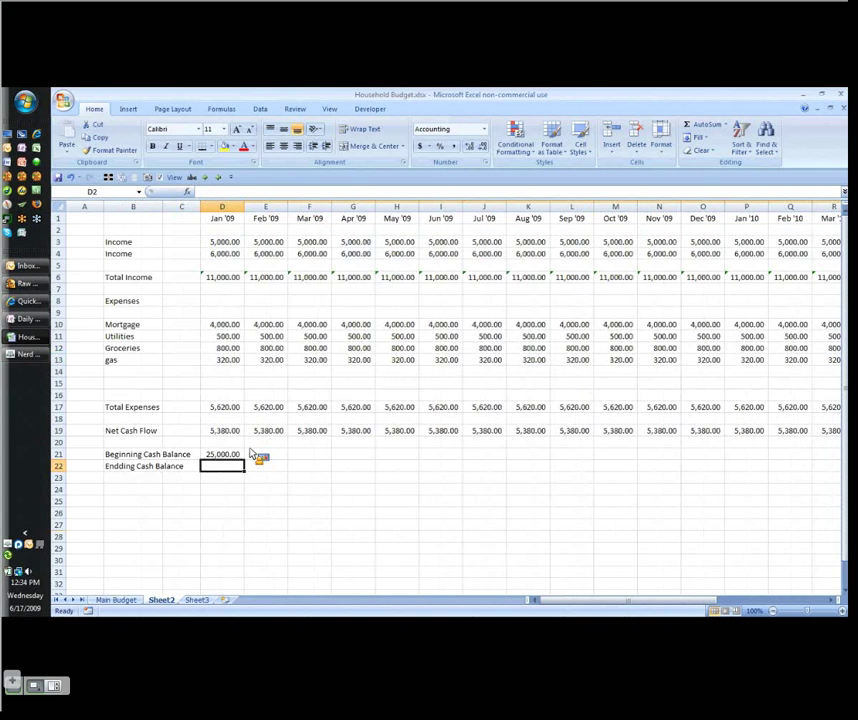
{"action": "type", "text": "="}
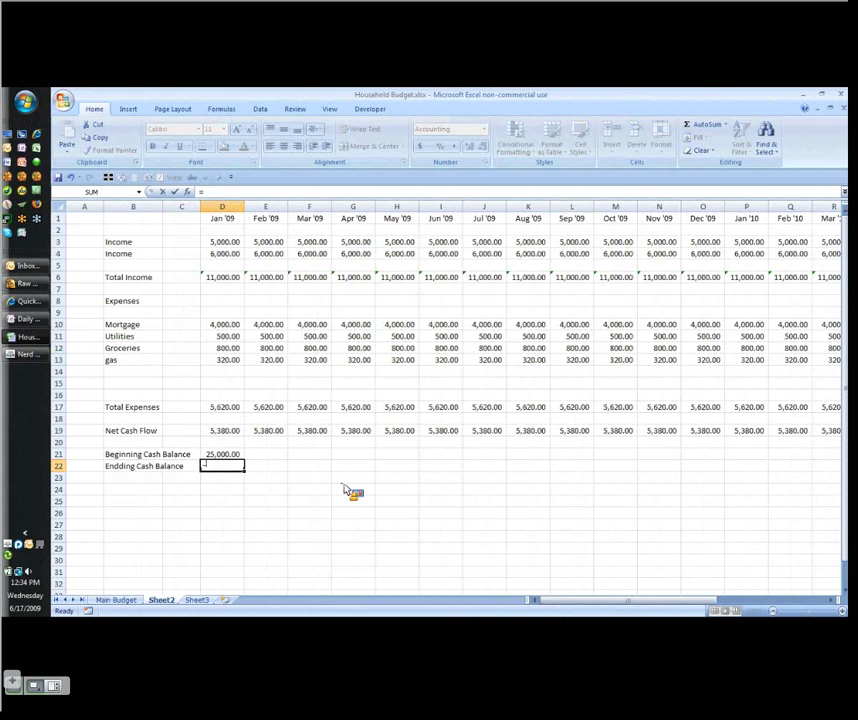
{"action": "type", "text": "SUM("}
{"action": "key", "text": "Up"}
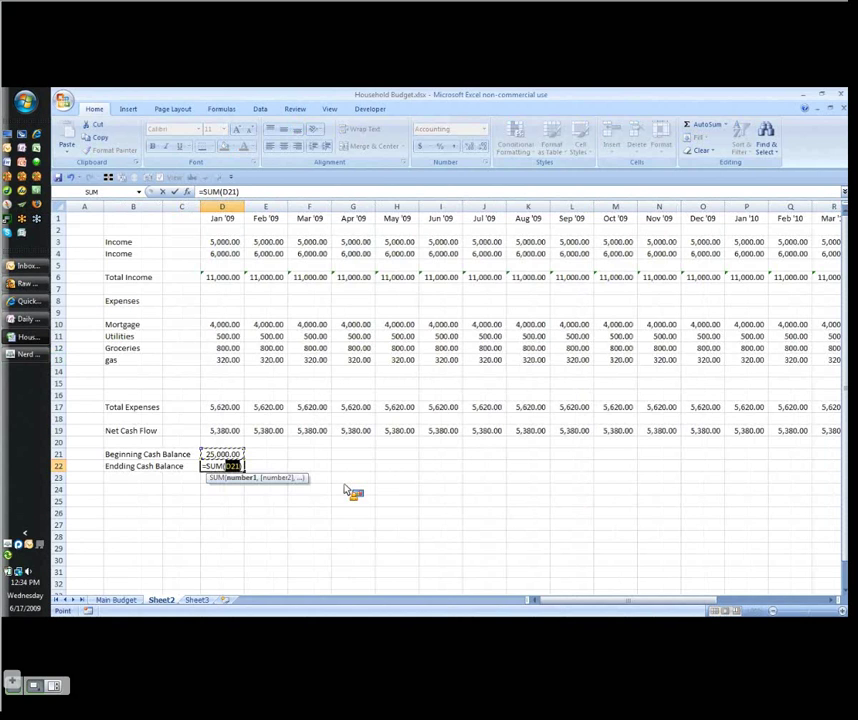
{"action": "key", "text": "shift+Up"}
{"action": "key", "text": "shift+Up"}
{"action": "key", "text": "ctrl+Return"}
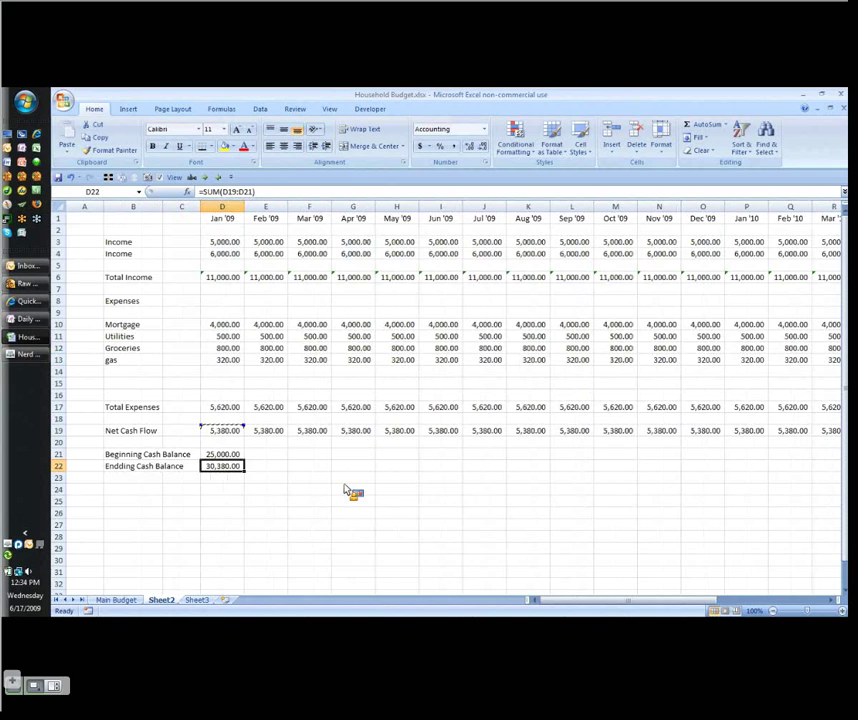
Link February's beginning balance in E21 to January's ending balance (=D22) and copy the ending balance formula into E22
{"action": "key", "text": "ctrl+c"}
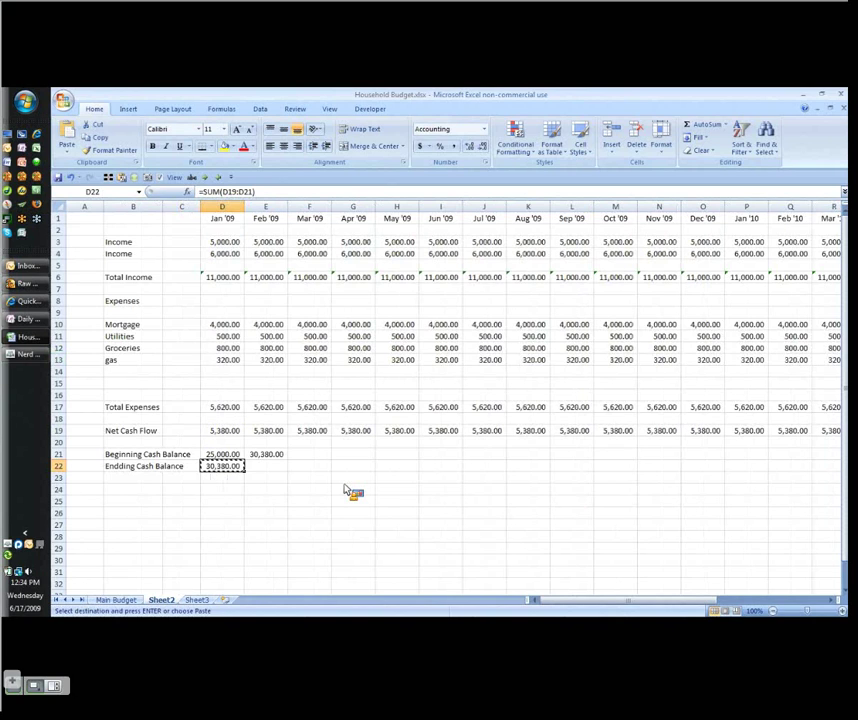
{"action": "left_click", "coordinate": [265, 466]}
{"action": "key", "text": "ctrl+v"}
Copy February's beginning and ending balance formulas in E21:E22 across the remaining months through Dec '10
{"action": "left_click_drag", "start_coordinate": [265, 454], "coordinate": [265, 466]}
{"action": "key", "text": "ctrl+c"}
{"action": "left_click_drag", "start_coordinate": [265, 454], "coordinate": [790, 466]}
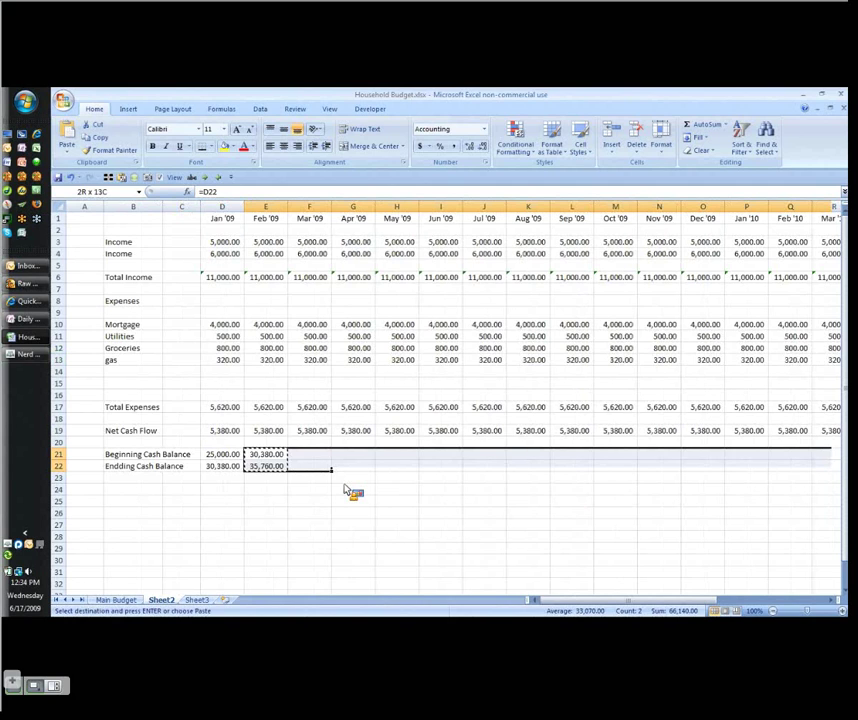
{"action": "left_click_drag", "start_coordinate": [790, 466], "coordinate": [808, 466]}
{"action": "key", "text": "Return"}
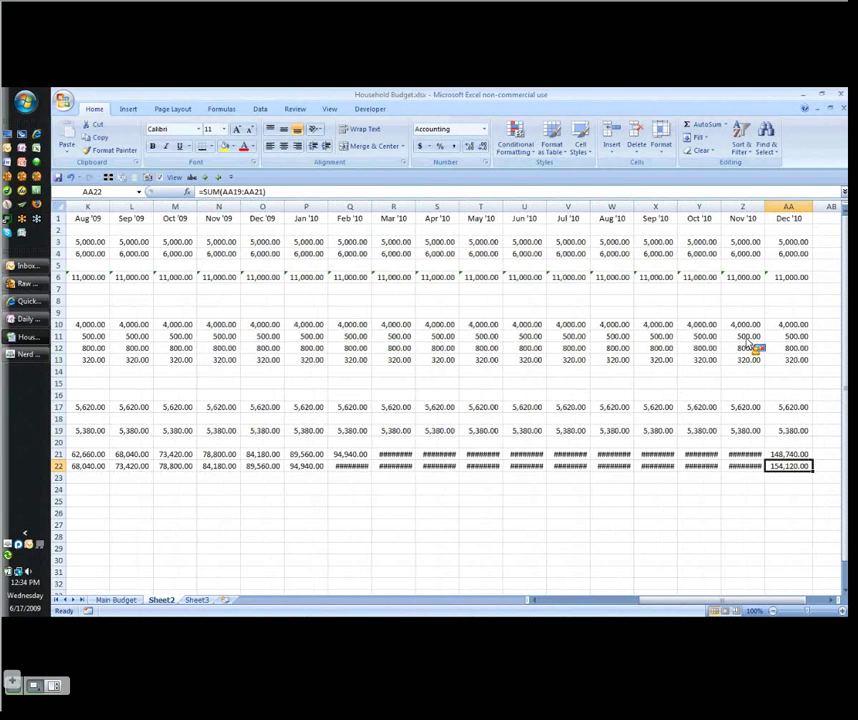
Widen the month columns too narrow for their balances and enter the expense label Taxes in B14
{"action": "key", "text": "Home"}
{"action": "key", "text": "Up"}
{"action": "key", "text": "Up"}
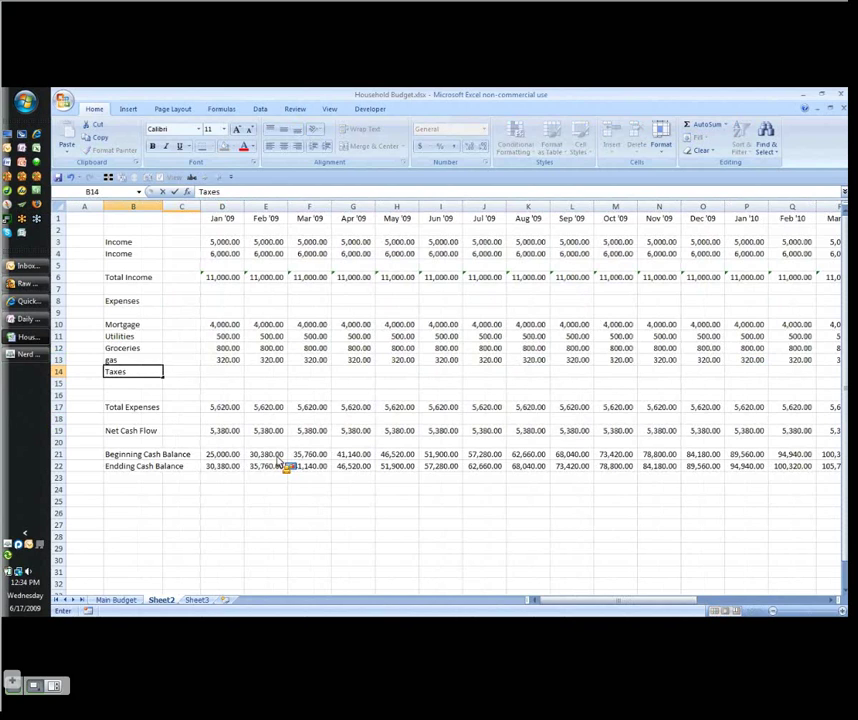
{"action": "key", "text": "Tab"}
Enter taxes of 3000 for Mar '09 in F14 and 5000 for Apr '09 in G14
{"action": "key", "text": "Tab"}
{"action": "key", "text": "Tab"}
{"action": "key", "text": "Tab"}
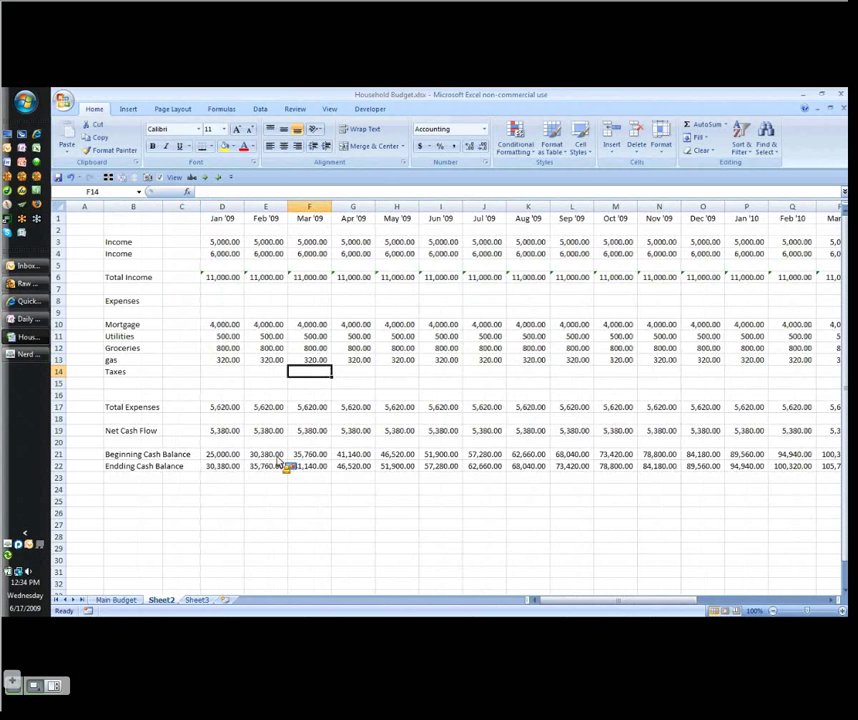
{"action": "type", "text": "3,0"}
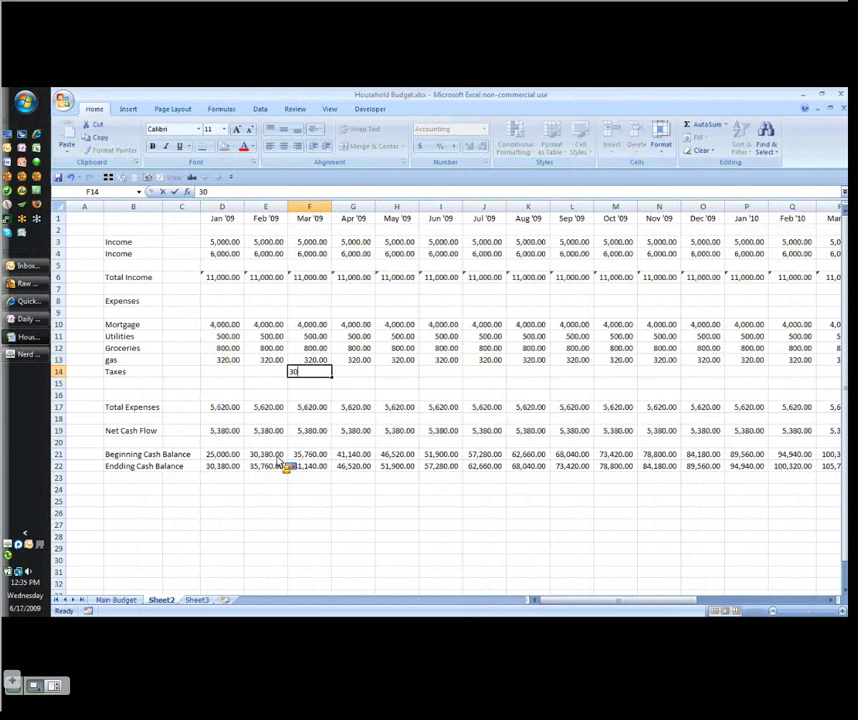
{"action": "type", "text": "00"}
{"action": "key", "text": "Tab"}
{"action": "type", "text": "5000"}
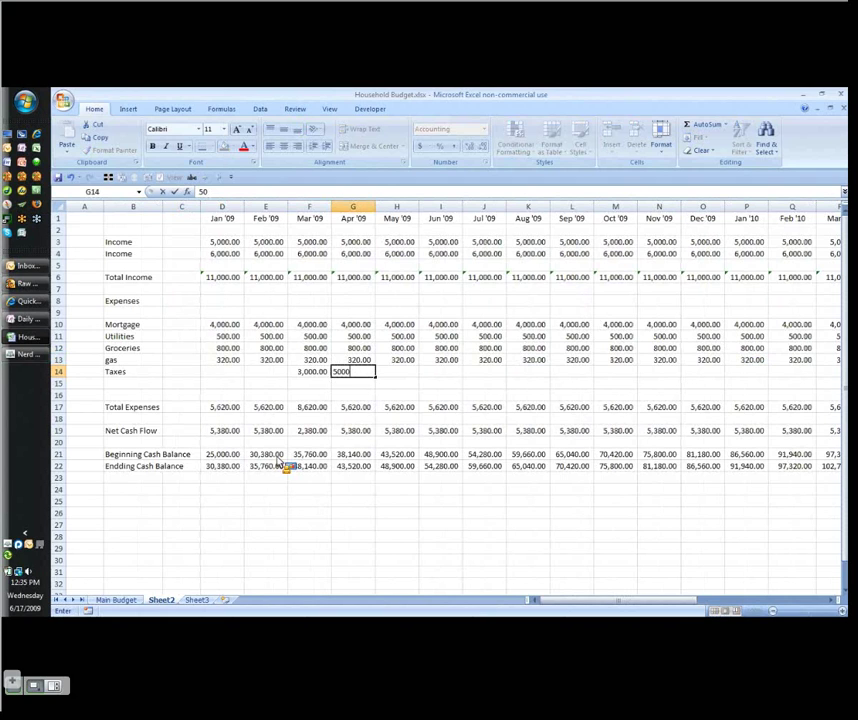
Copy the Mar '09 tax amount from F14 to Dec '09 in O14
{"action": "key", "text": "Left"}
{"action": "key", "text": "ctrl+c"}
{"action": "key", "text": "Right"}
{"action": "key", "text": "Right"}
{"action": "key", "text": "Right"}
{"action": "key", "text": "Right"}
{"action": "key", "text": "Right"}
{"action": "key", "text": "Right"}
{"action": "key", "text": "Right"}
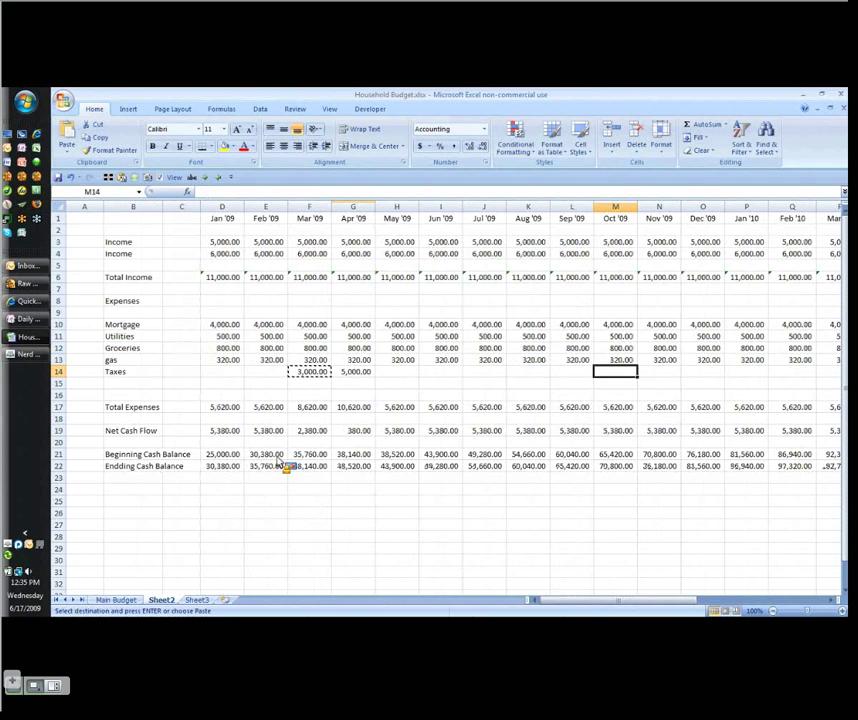
{"action": "key", "text": "Right"}
{"action": "key", "text": "Right"}
{"action": "key", "text": "Return"}
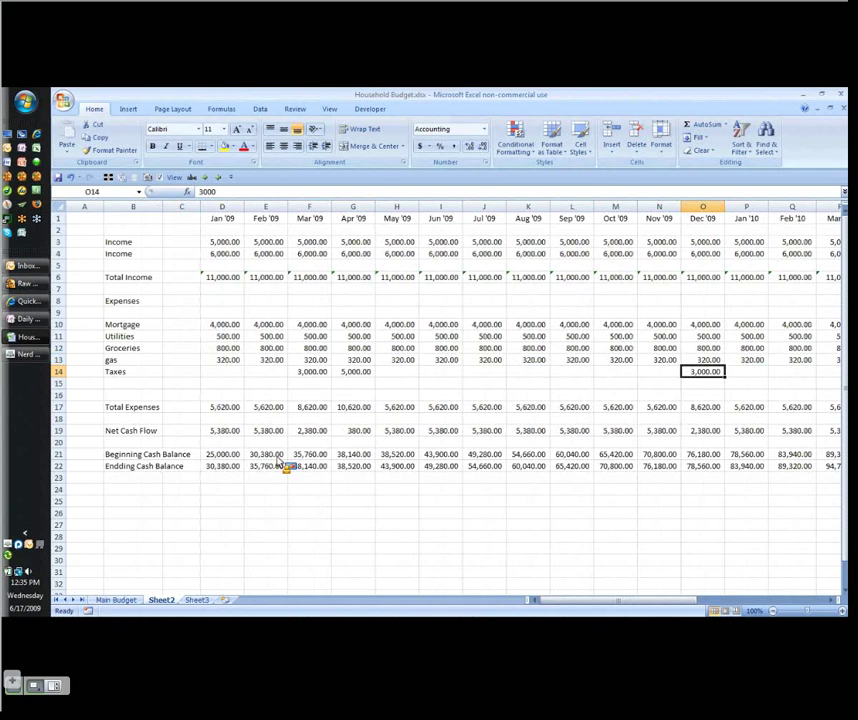
Insert a blank row at row 16, above the Total Expenses row
{"action": "key", "text": "Down"}
{"action": "key", "text": "Down"}
{"action": "key", "text": "Down"}
{"action": "key", "text": "Down"}
{"action": "key", "text": "Down"}
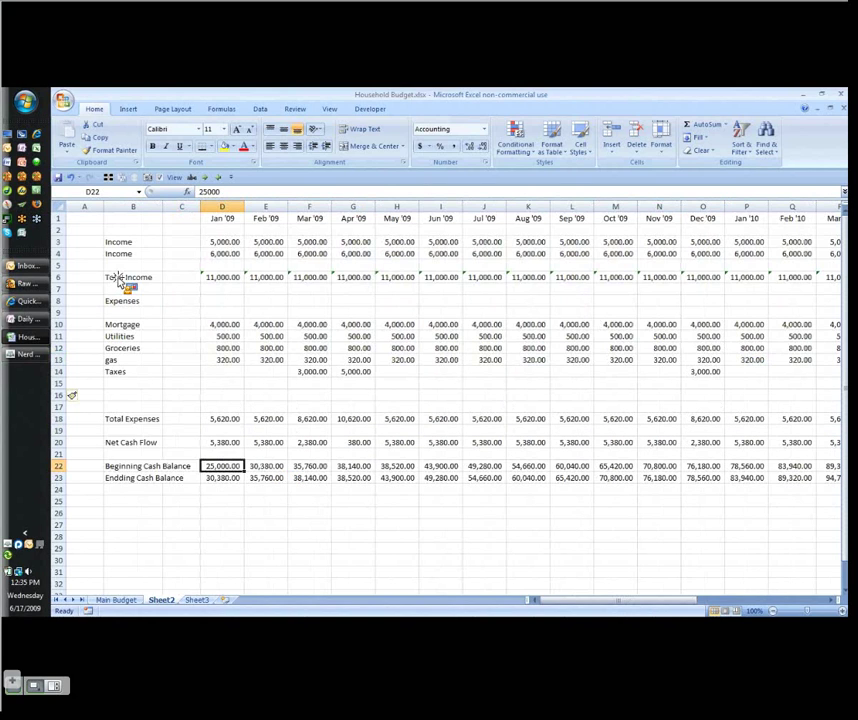
Format the Total Income row from B6 to AA6 with bold dark blue text, a light fill and top and bottom borders
{"action": "left_click", "coordinate": [115, 278]}
{"action": "key", "text": "ctrl+shift+Right"}
{"action": "key", "text": "ctrl+shift+Right"}
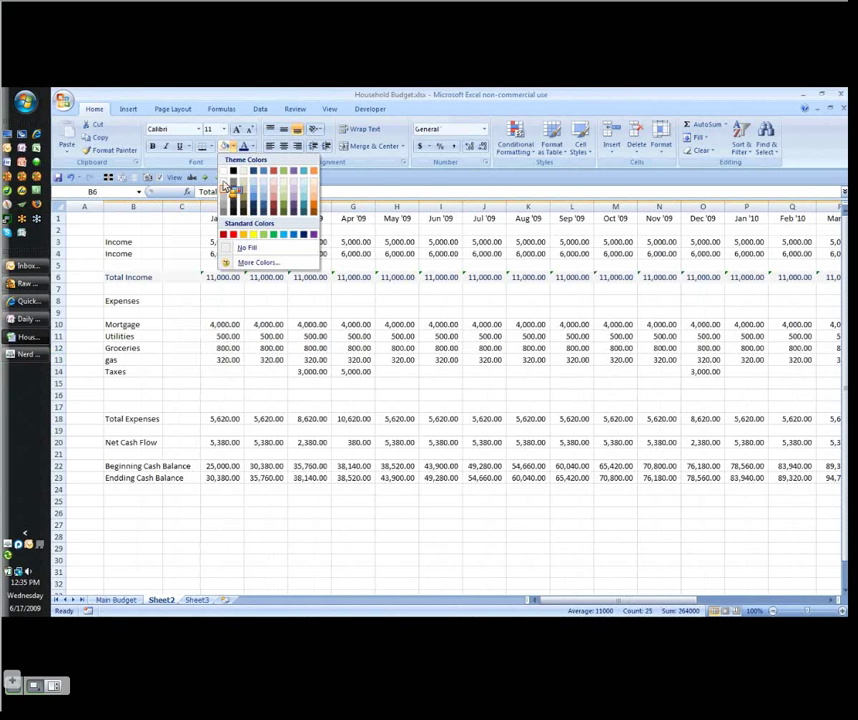
Copy the Total Income row's formatting to the Total Expenses and Net Cash Flow rows with Format Painter
{"action": "left_click", "coordinate": [125, 151]}
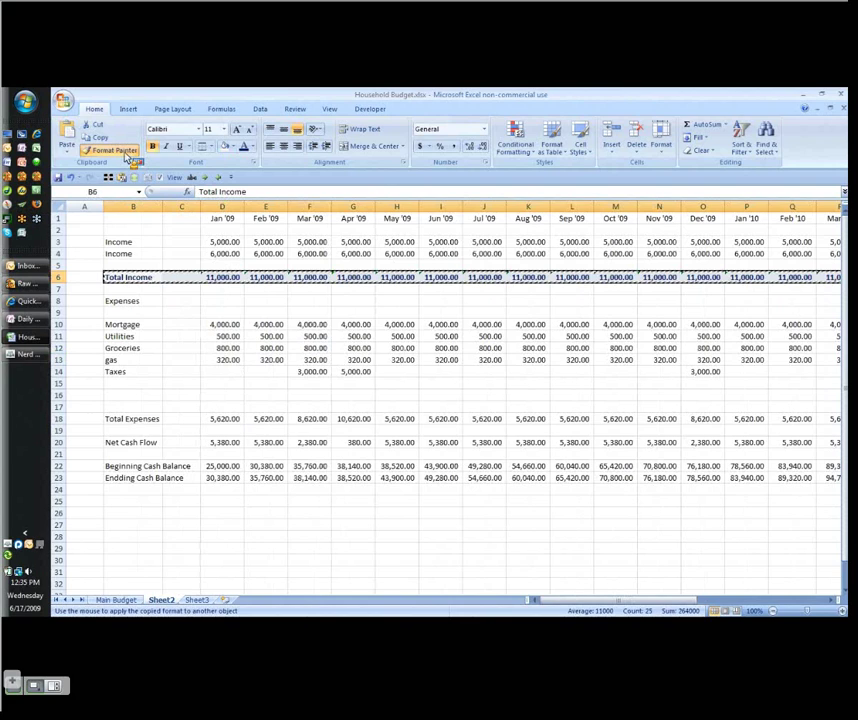
{"action": "left_click", "coordinate": [130, 419]}
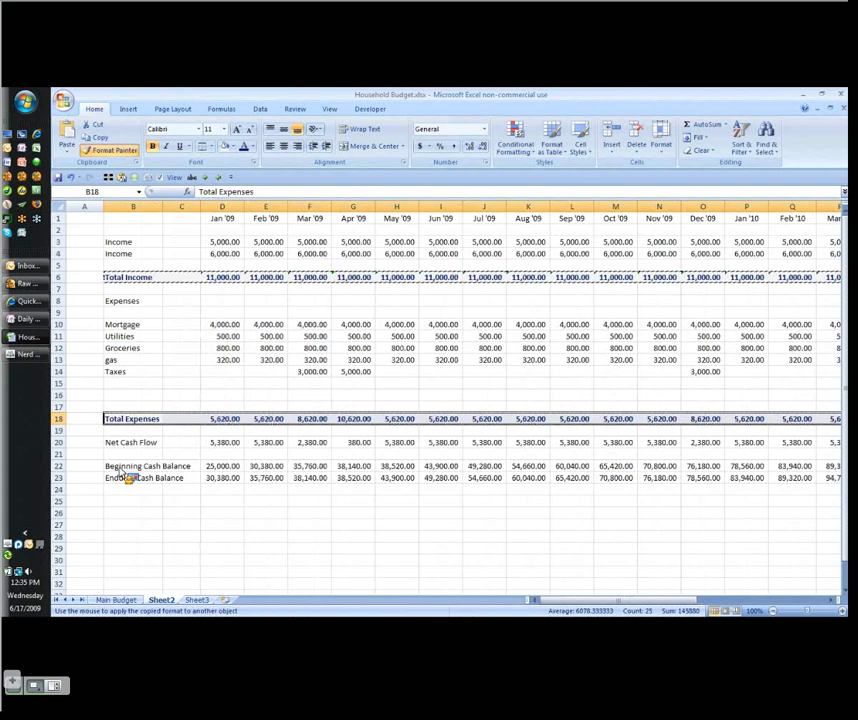
{"action": "left_click", "coordinate": [128, 442]}
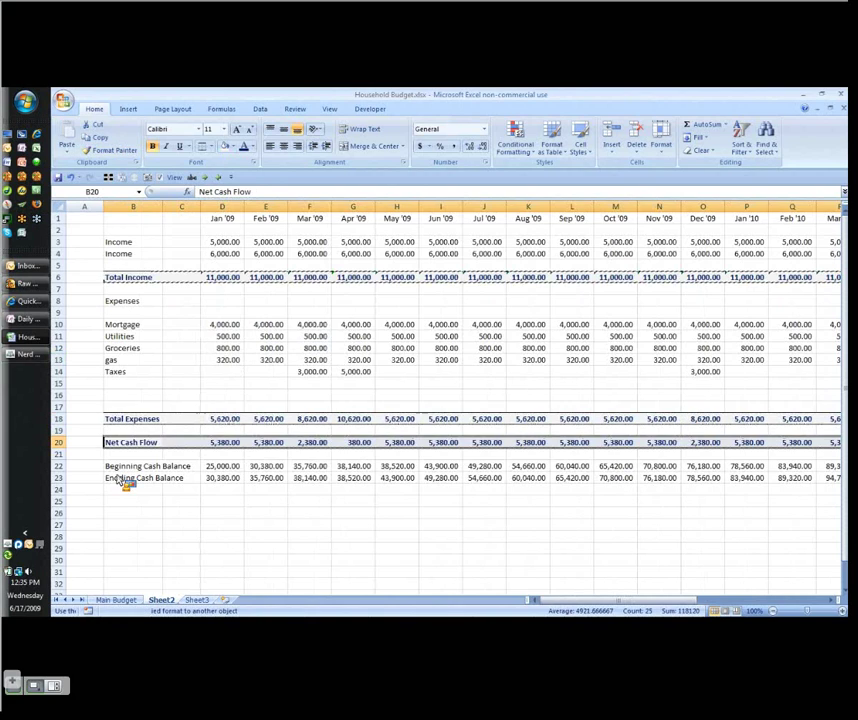
Correct the spelling of the label in B23 to Ending Cash Balance
{"action": "double_click", "coordinate": [120, 479]}
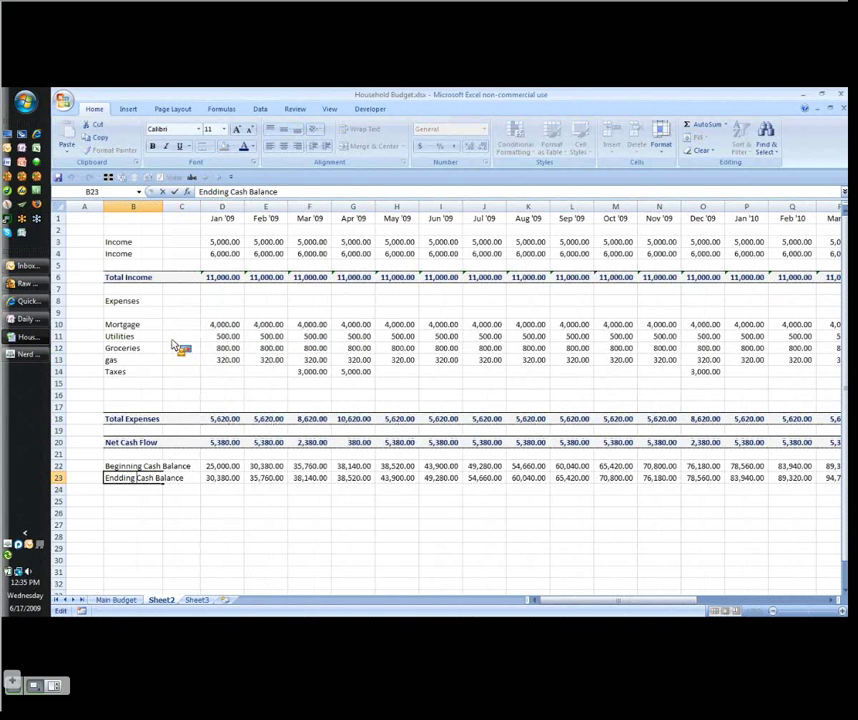
{"action": "key", "text": "Return"}
{"action": "key", "text": "Up"}
Format the Ending Cash Balance row through Dec '10 with a light tan fill, bold text and font size 12
{"action": "key", "text": "ctrl+shift+Right"}
{"action": "key", "text": "ctrl+shift+Right"}
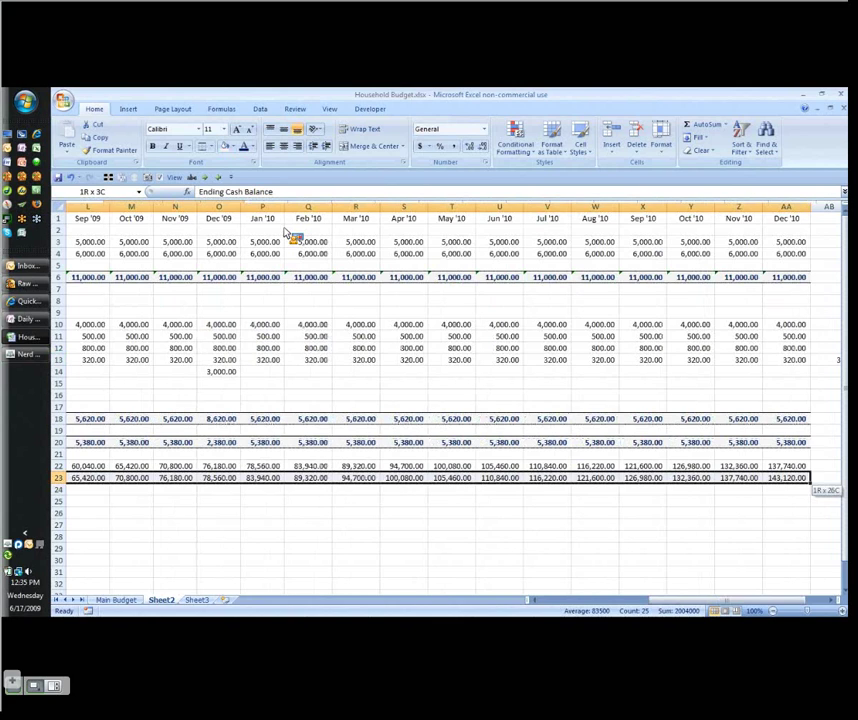
{"action": "left_click", "coordinate": [232, 146]}
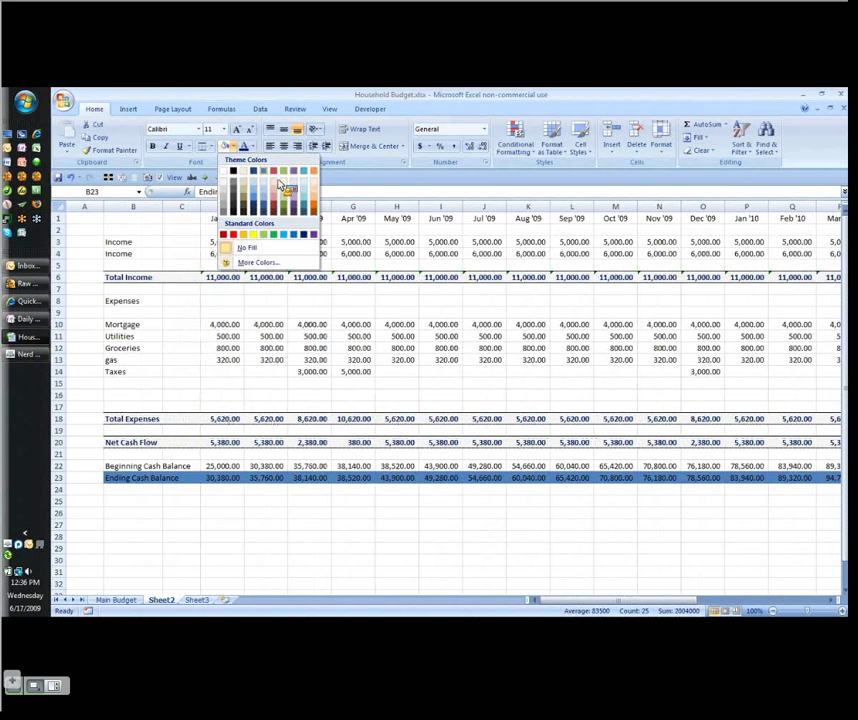
{"action": "left_click", "coordinate": [242, 174]}
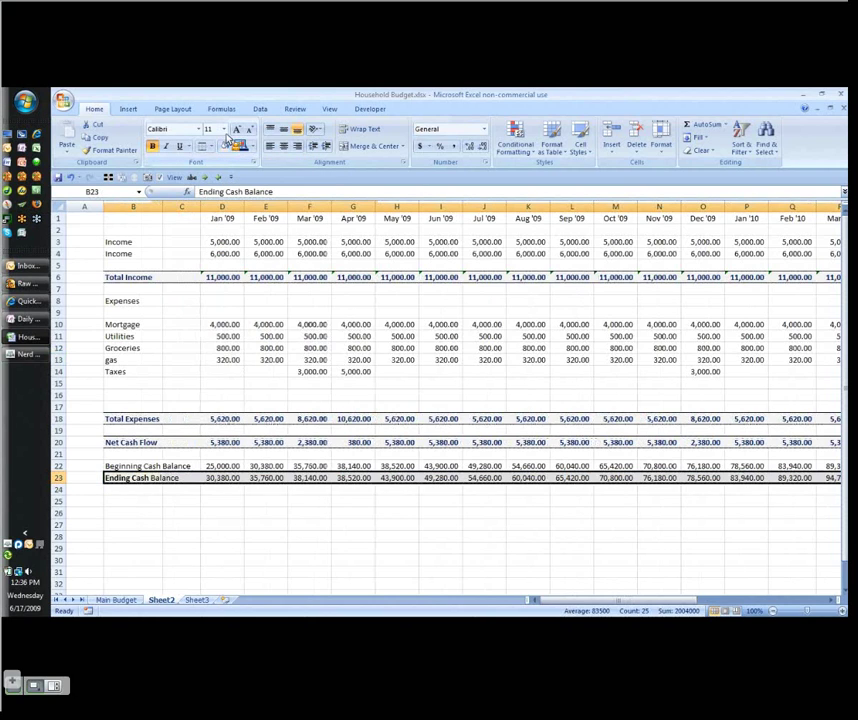
{"action": "left_click", "coordinate": [224, 130]}
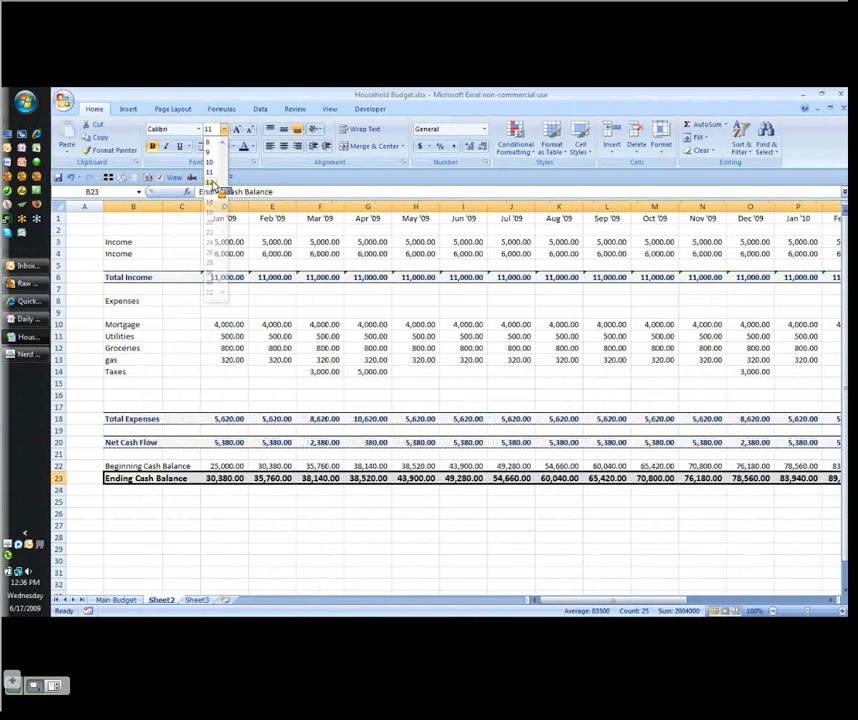
{"action": "left_click", "coordinate": [477, 375]}
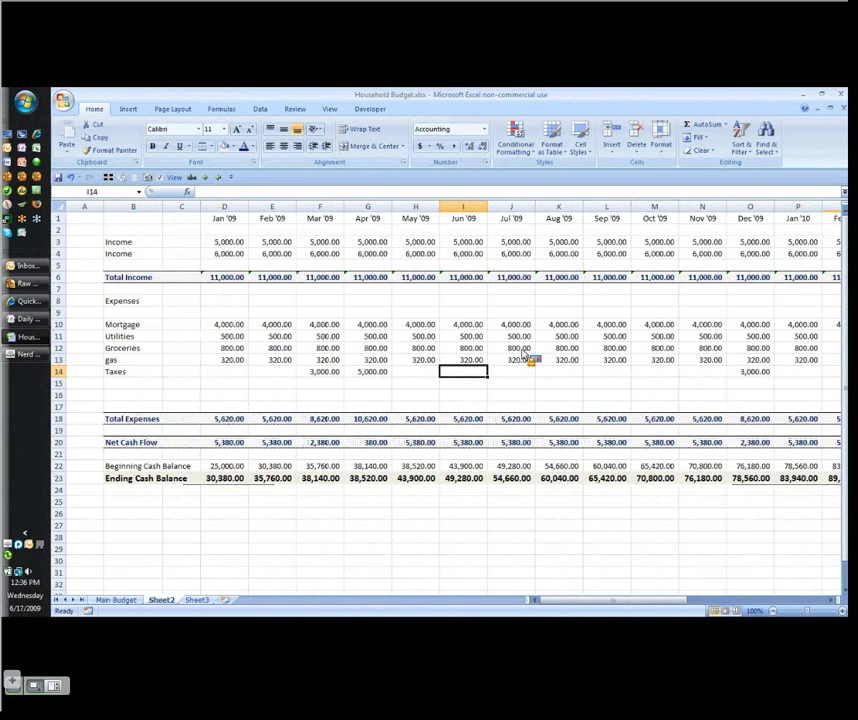
Enter a monthly expense of 10,000 in row 15 and fill it across from Jan '09 to Dec '10
{"action": "key", "text": "Down"}
{"action": "key", "text": "Down"}
{"action": "key", "text": "Left"}
{"action": "key", "text": "Left"}
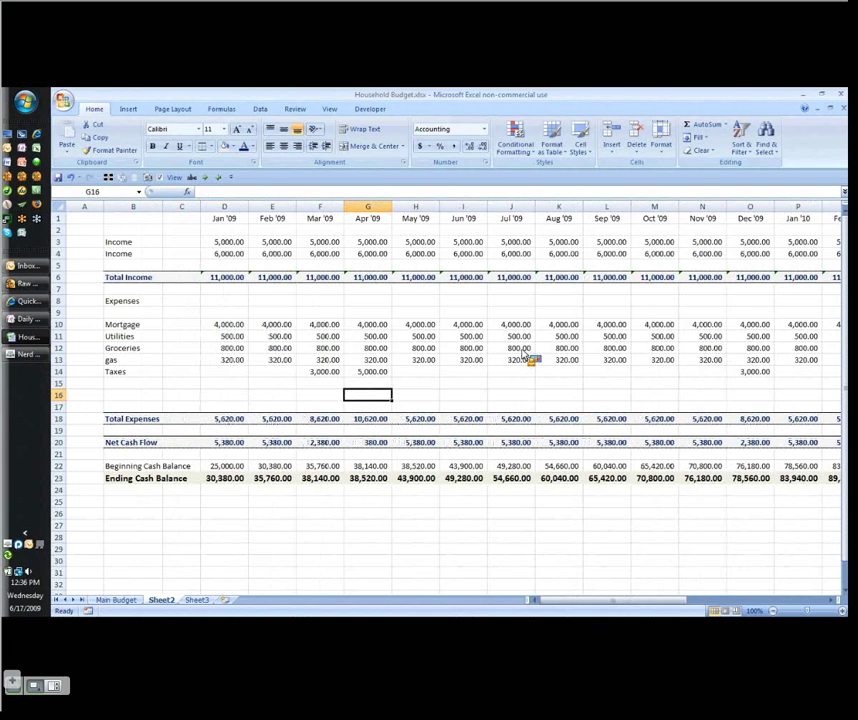
{"action": "key", "text": "Up"}
{"action": "key", "text": "Left"}
{"action": "key", "text": "Left"}
{"action": "key", "text": "Left"}
{"action": "key", "text": "shift+Right"}
{"action": "key", "text": "shift+Right"}
{"action": "key", "text": "shift+Right"}
{"action": "key", "text": "shift+Right"}
{"action": "key", "text": "shift+Right"}
{"action": "key", "text": "shift+Right"}
{"action": "key", "text": "shift+Right"}
{"action": "key", "text": "shift+Right"}
{"action": "key", "text": "shift+Right"}
{"action": "key", "text": "shift+Right"}
{"action": "key", "text": "shift+Right"}
{"action": "key", "text": "shift+Right"}
{"action": "key", "text": "shift+Right"}
{"action": "key", "text": "shift+Right"}
{"action": "key", "text": "shift+Right"}
{"action": "key", "text": "shift+Right"}
{"action": "key", "text": "shift+Right"}
{"action": "key", "text": "shift+Right"}
{"action": "key", "text": "shift+Right"}
{"action": "key", "text": "shift+Right"}
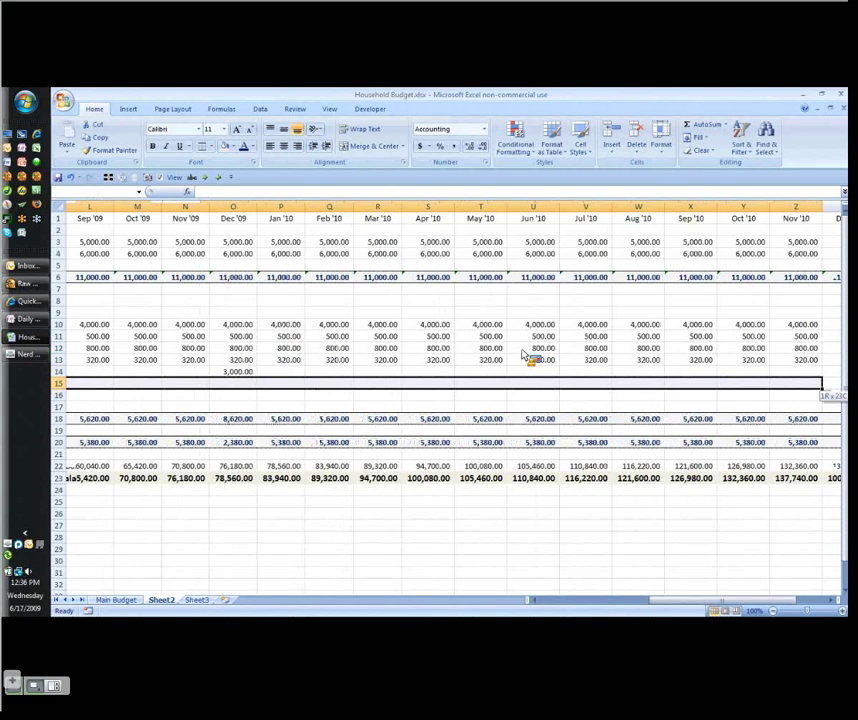
{"action": "key", "text": "shift+Right"}
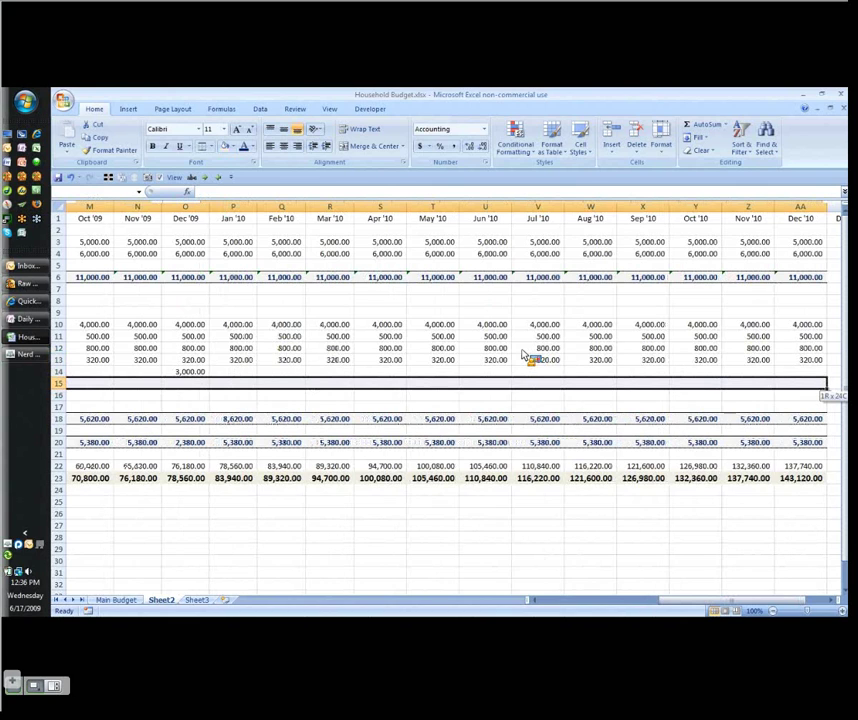
{"action": "key", "text": "ctrl+r"}
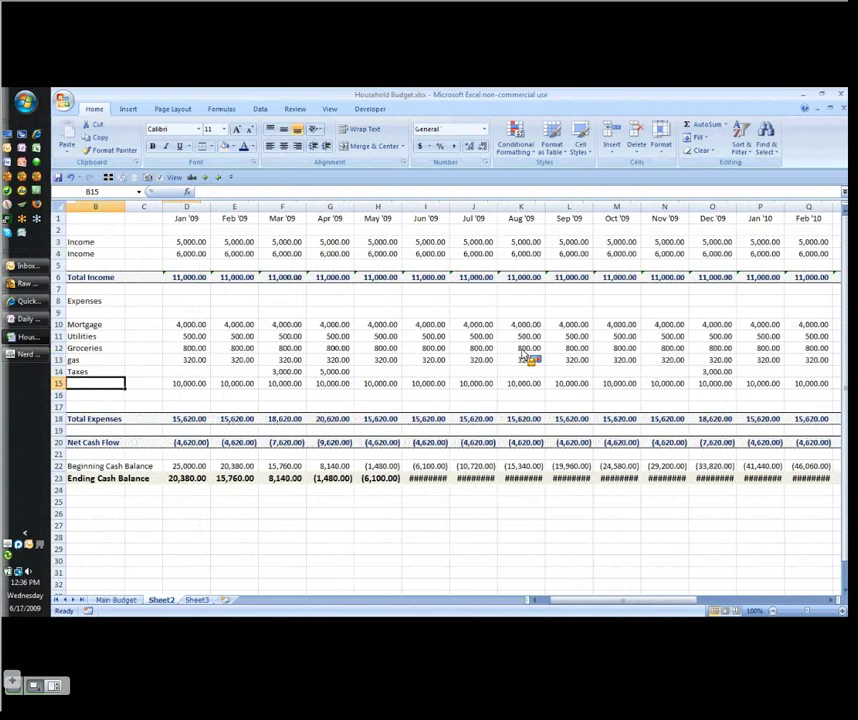
Apply the custom number format _(* #,##0.00_);[red]_(* (#,##0.00);_(* "-"??_);_(@_) to the Ending Cash Balance values in D23 to AA23
{"action": "key", "text": "Right"}
{"action": "key", "text": "Right"}
{"action": "key", "text": "Down"}
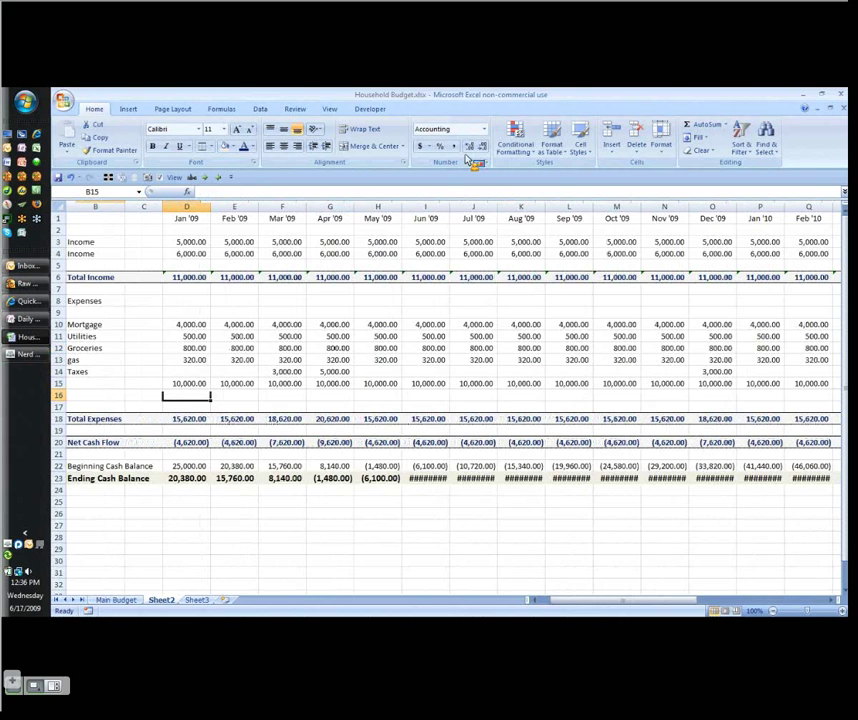
{"action": "key", "text": "Down"}
{"action": "key", "text": "Down"}
{"action": "key", "text": "Down"}
{"action": "key", "text": "Down"}
{"action": "key", "text": "Down"}
{"action": "key", "text": "Down"}
{"action": "key", "text": "Down"}
{"action": "key", "text": "ctrl+shift+Right"}
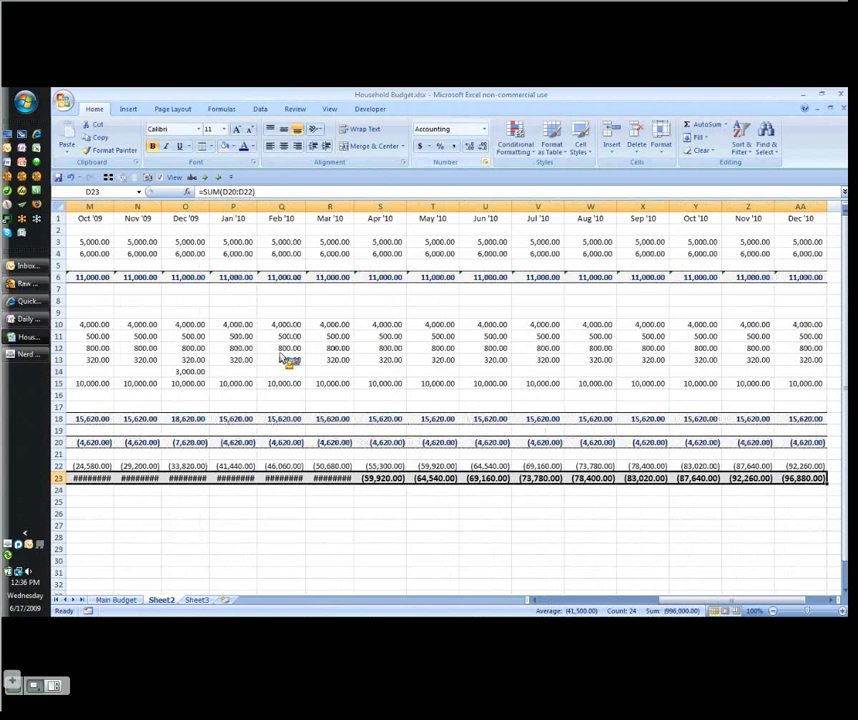
{"action": "key", "text": "ctrl+1"}
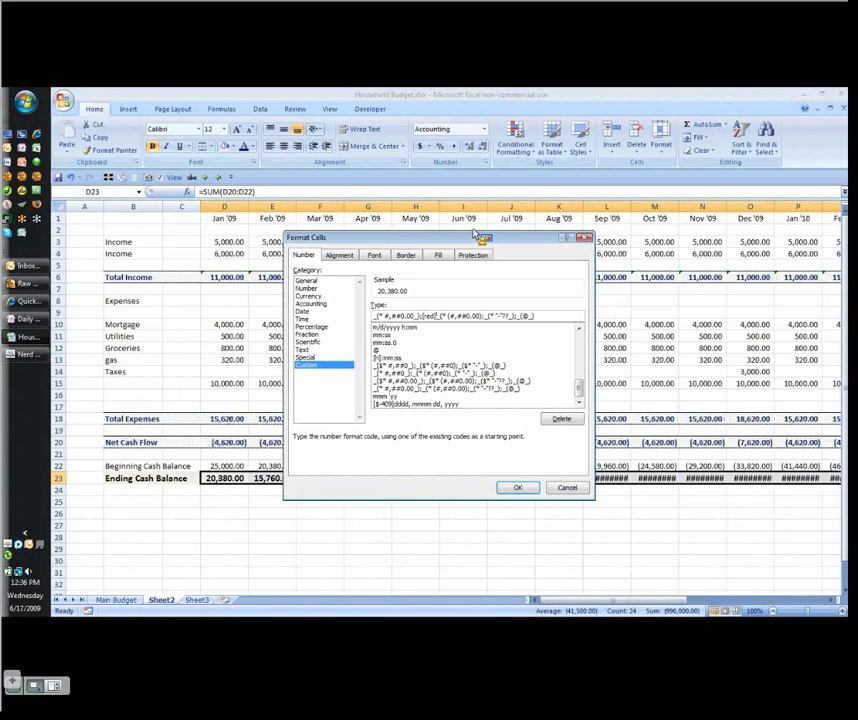
{"action": "key", "text": "Return"}
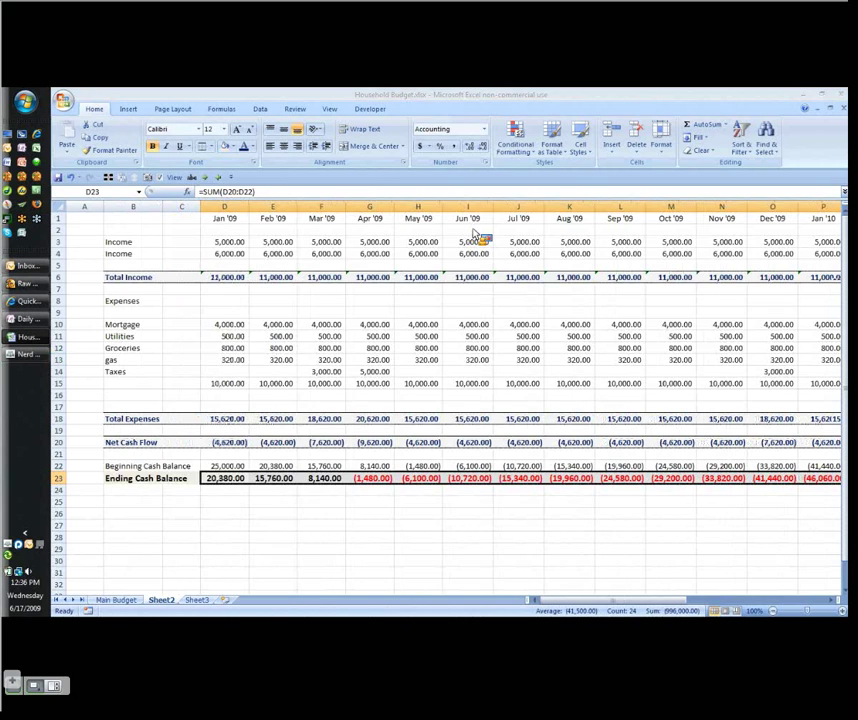
{"action": "key", "text": "Up"}
{"action": "key", "text": "Up"}
{"action": "key", "text": "Up"}
{"action": "key", "text": "Up"}
{"action": "key", "text": "Up"}
{"action": "key", "text": "Up"}
{"action": "key", "text": "Up"}
{"action": "key", "text": "Up"}
{"action": "key", "text": "Up"}
{"action": "key", "text": "Up"}
{"action": "key", "text": "Up"}
{"action": "key", "text": "Up"}
{"action": "key", "text": "Up"}
{"action": "key", "text": "Up"}
{"action": "key", "text": "Up"}
{"action": "key", "text": "Up"}
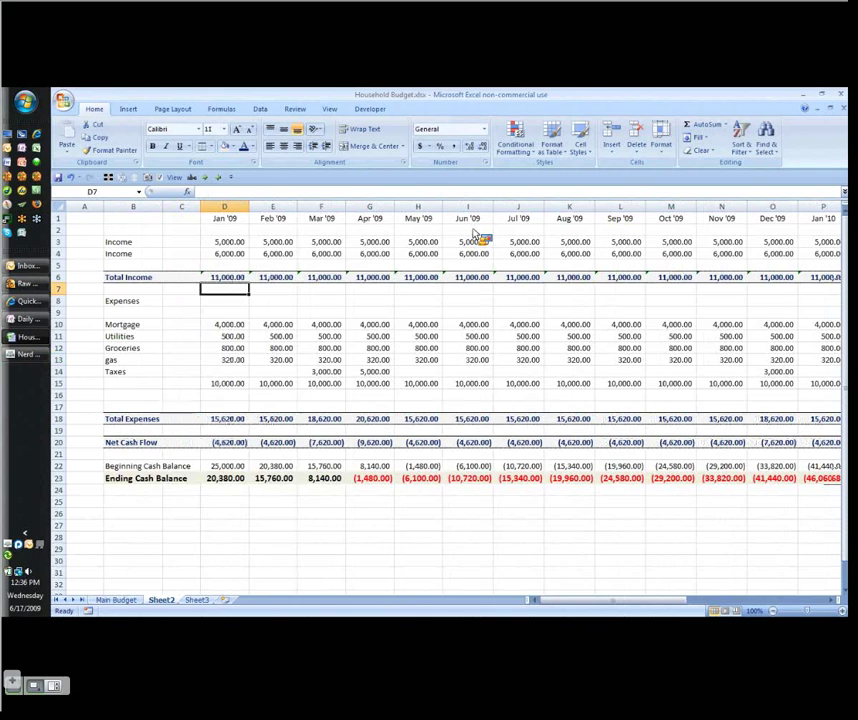
{"action": "key", "text": "Down"}
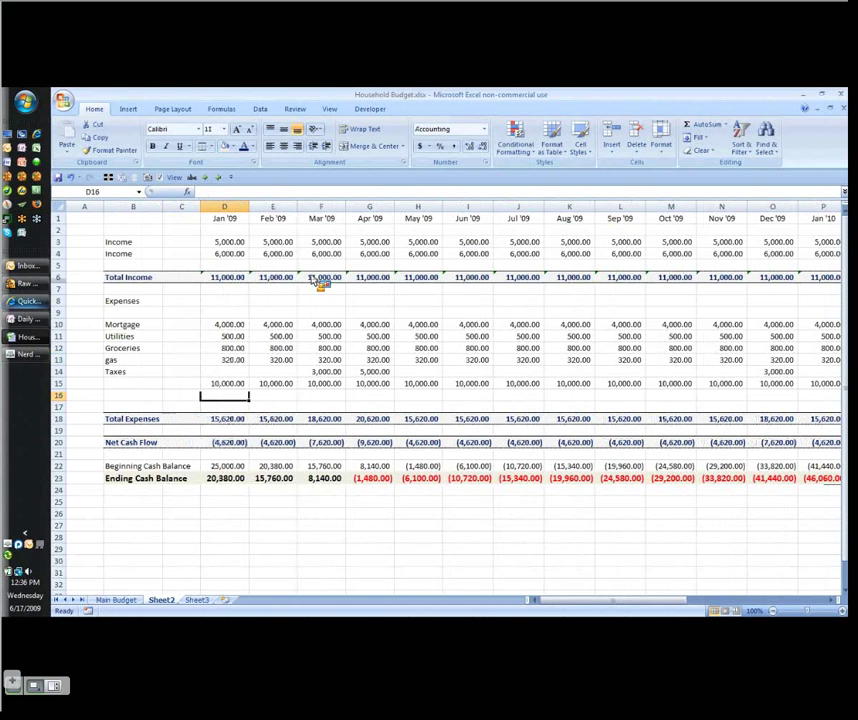
Switch to the Connect Pro meeting, toggle the full-screen option for participants and stop sharing the computer screen
{"action": "left_click", "coordinate": [28, 356]}
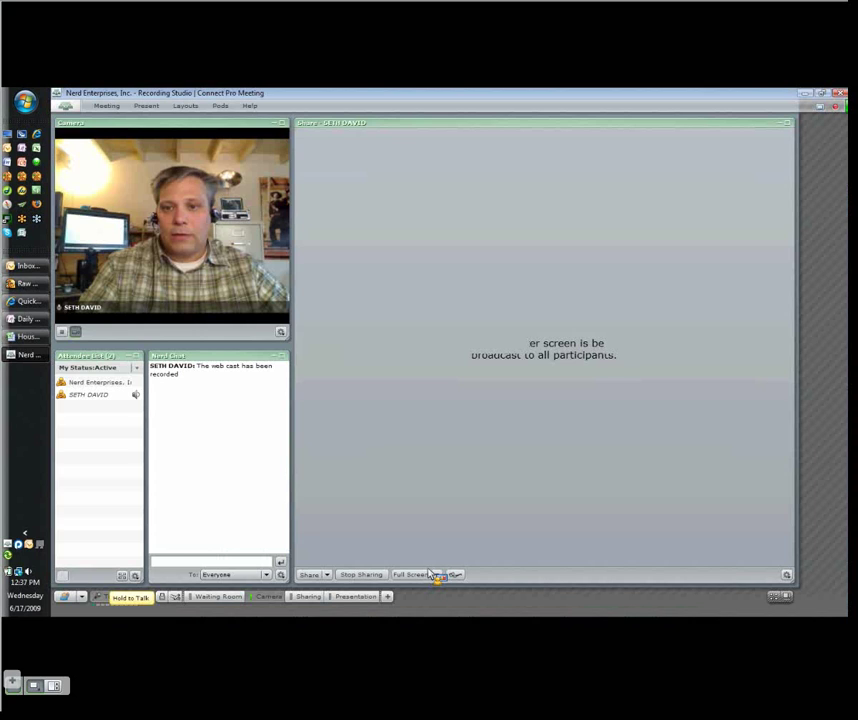
{"action": "left_click", "coordinate": [438, 575]}
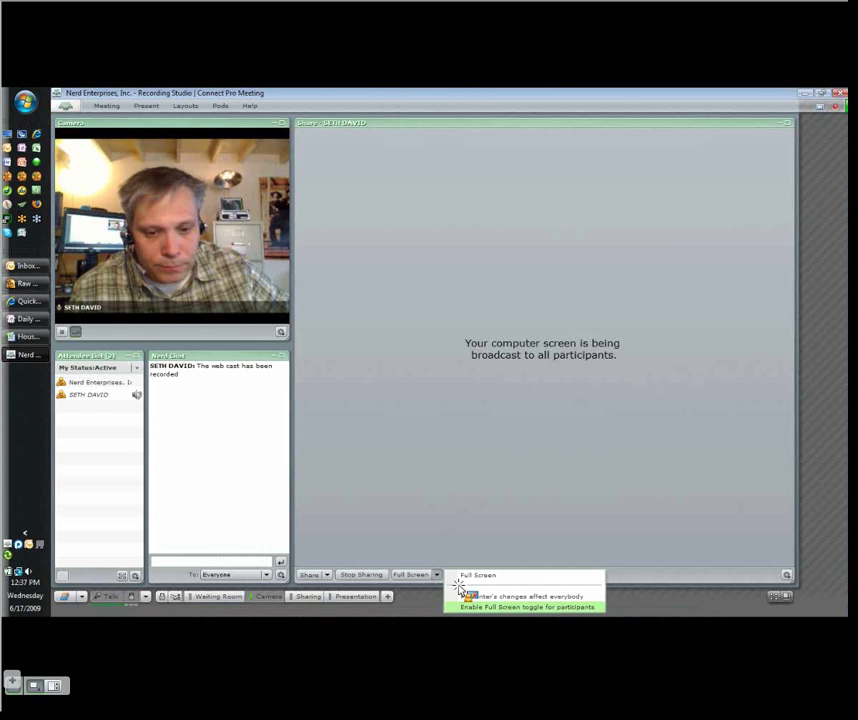
{"action": "left_click", "coordinate": [457, 605]}
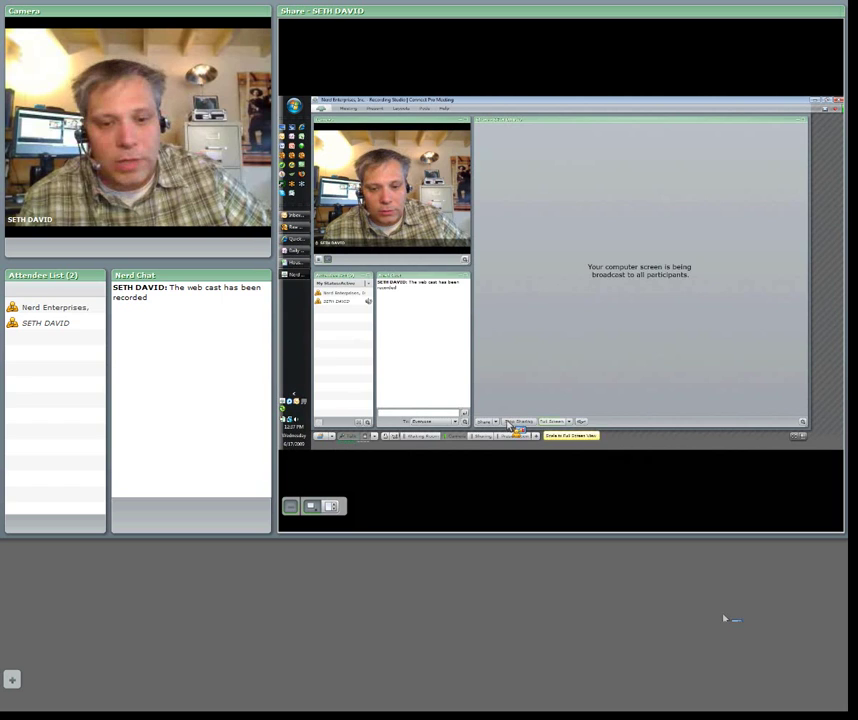
{"action": "left_click", "coordinate": [512, 423]}
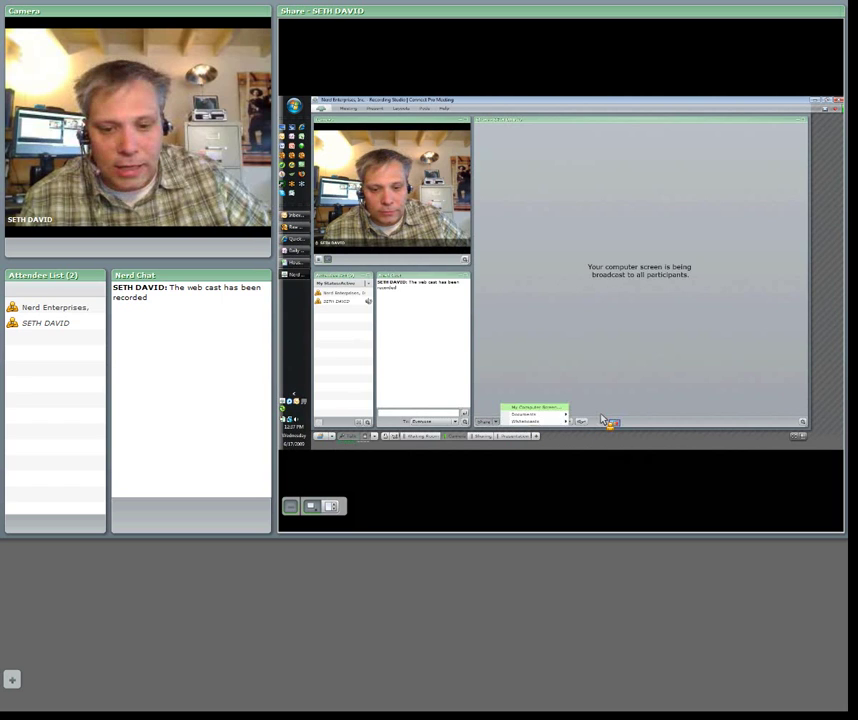